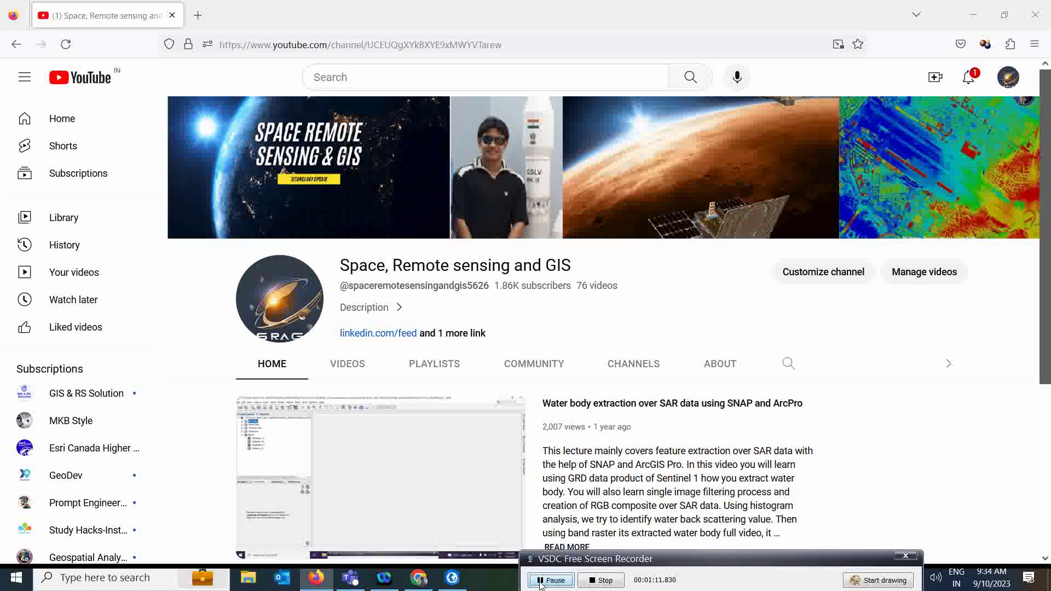
Switch to ArcGIS Pro and add WildfireRecoveryAssessment.tif from the Rasters folder to the current map
{"action": "left_click", "coordinate": [450, 578]}
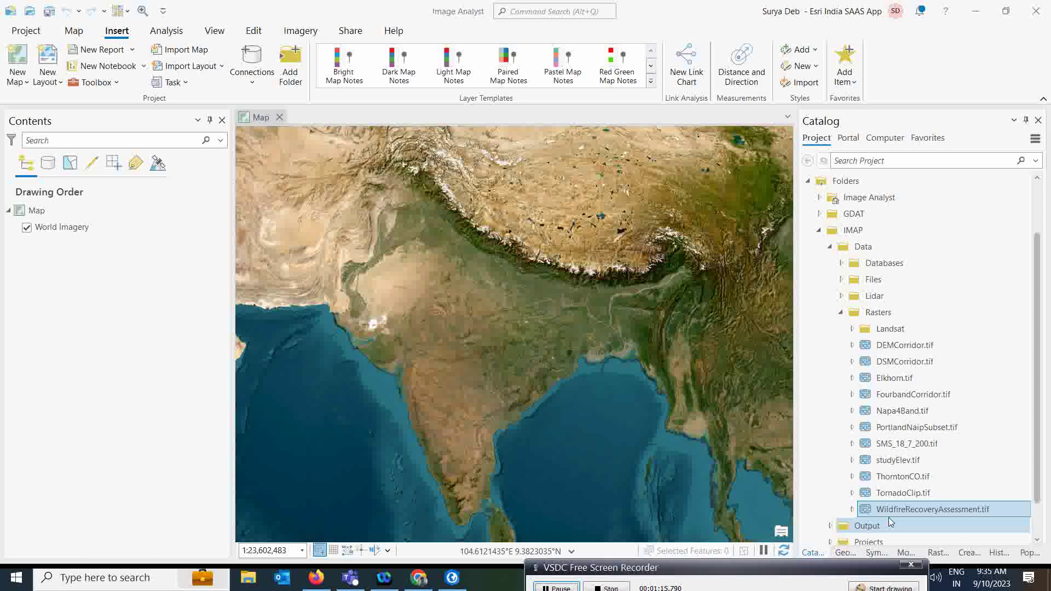
{"action": "right_click", "coordinate": [892, 514]}
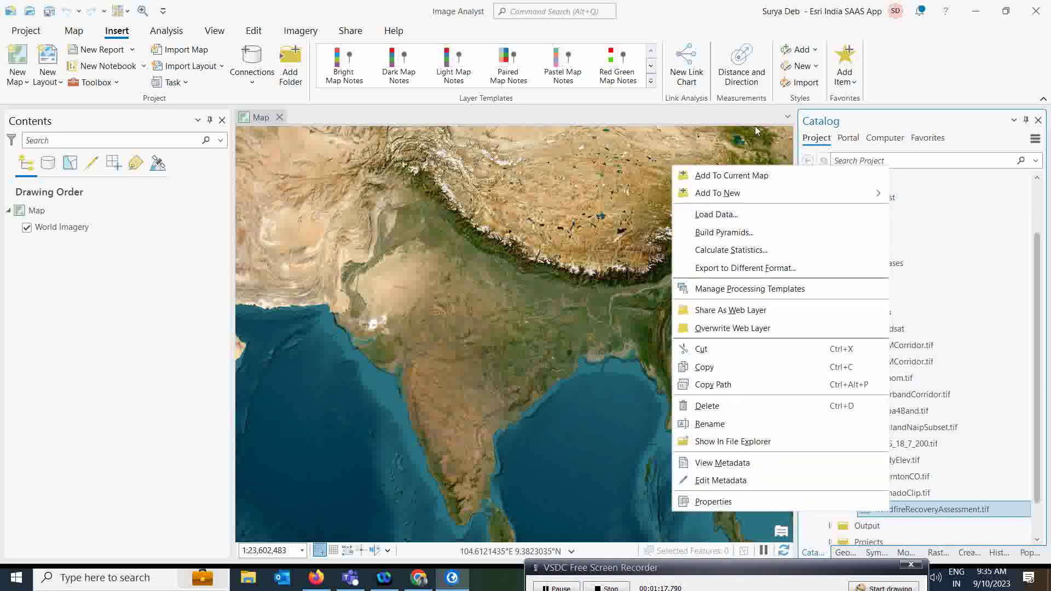
{"action": "left_click", "coordinate": [724, 183]}
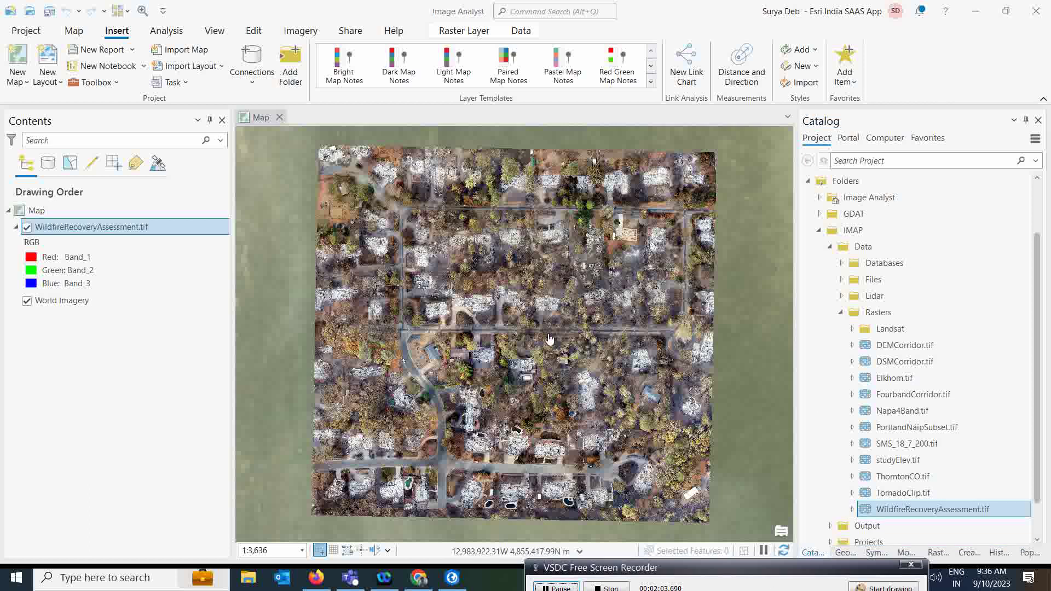
Examine the burned houses, trees and roads across the wildfire image, checking the pixel values at one spot
{"action": "scroll", "coordinate": [502, 323], "scroll_direction": "up", "scroll_amount": 5}
{"action": "left_click", "coordinate": [499, 322]}
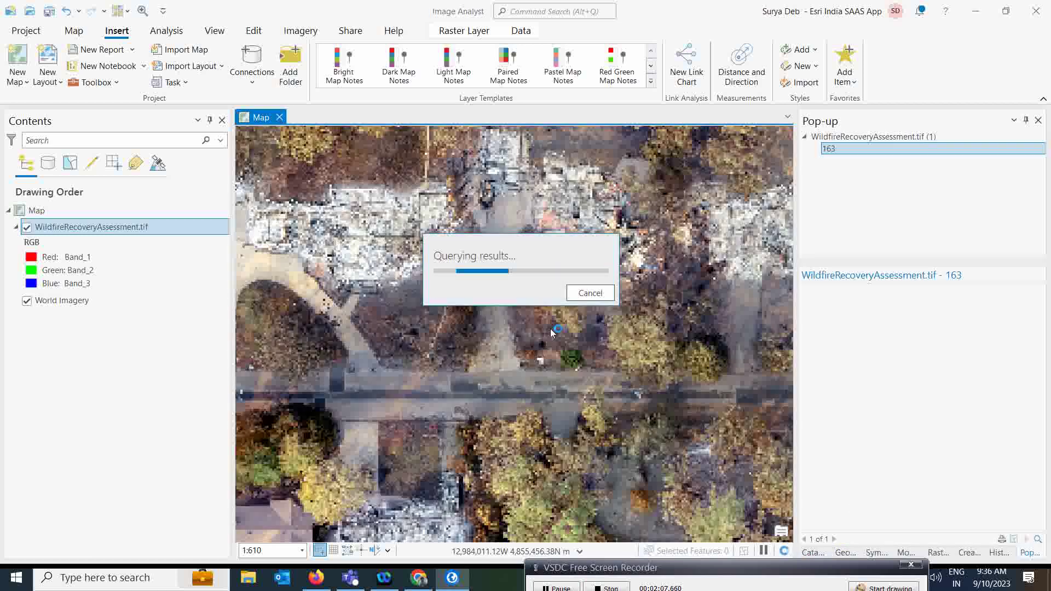
{"action": "scroll", "coordinate": [431, 261], "scroll_direction": "down", "scroll_amount": 3}
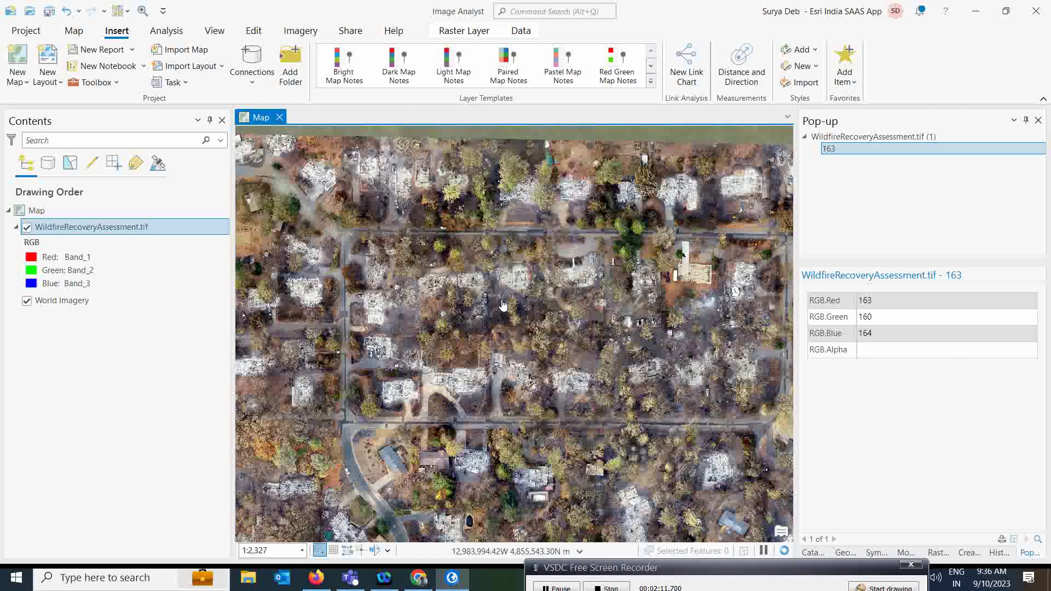
{"action": "scroll", "coordinate": [520, 306], "scroll_direction": "up", "scroll_amount": 3}
{"action": "scroll", "coordinate": [464, 293], "scroll_direction": "down", "scroll_amount": 2}
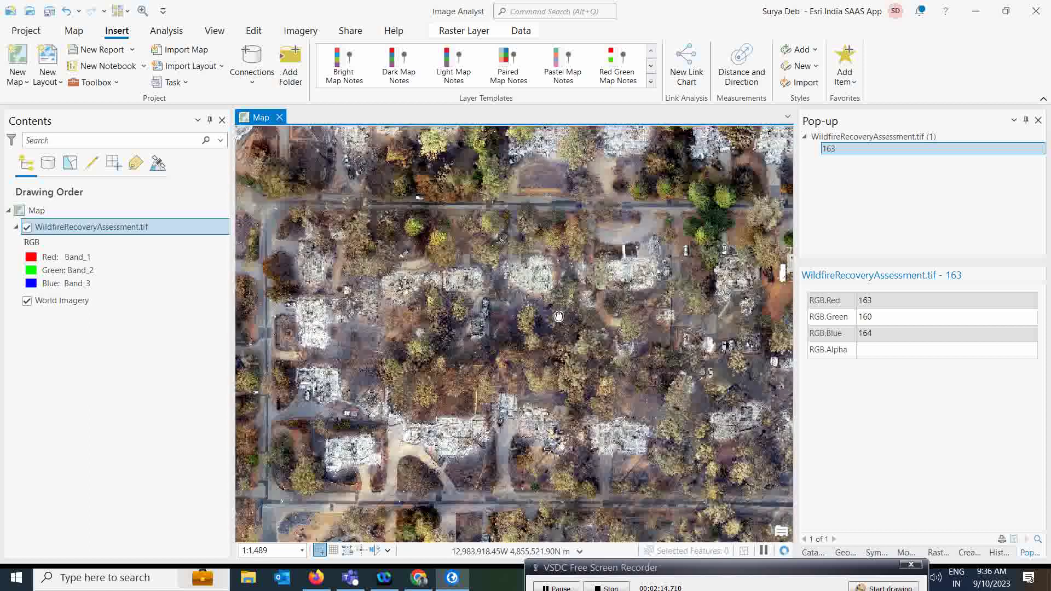
{"action": "left_click_drag", "start_coordinate": [558, 316], "coordinate": [428, 331]}
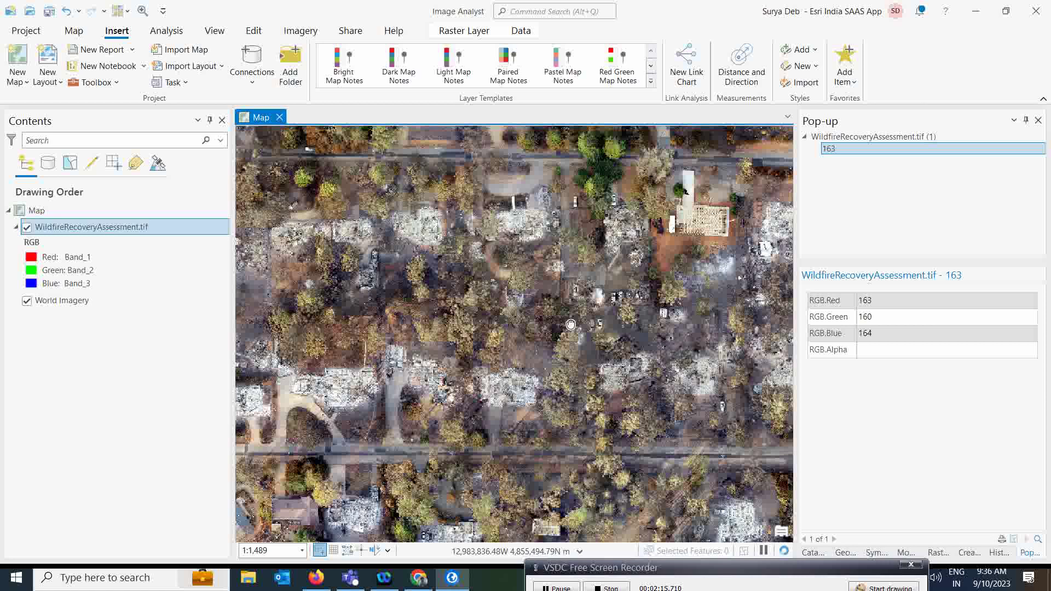
{"action": "left_click_drag", "start_coordinate": [572, 325], "coordinate": [471, 283]}
{"action": "left_click_drag", "start_coordinate": [462, 371], "coordinate": [575, 328]}
{"action": "left_click_drag", "start_coordinate": [459, 394], "coordinate": [584, 417]}
{"action": "left_click_drag", "start_coordinate": [613, 271], "coordinate": [562, 288]}
{"action": "left_click_drag", "start_coordinate": [581, 357], "coordinate": [527, 355]}
{"action": "left_click_drag", "start_coordinate": [412, 318], "coordinate": [450, 290]}
{"action": "scroll", "coordinate": [449, 290], "scroll_direction": "down", "scroll_amount": 3}
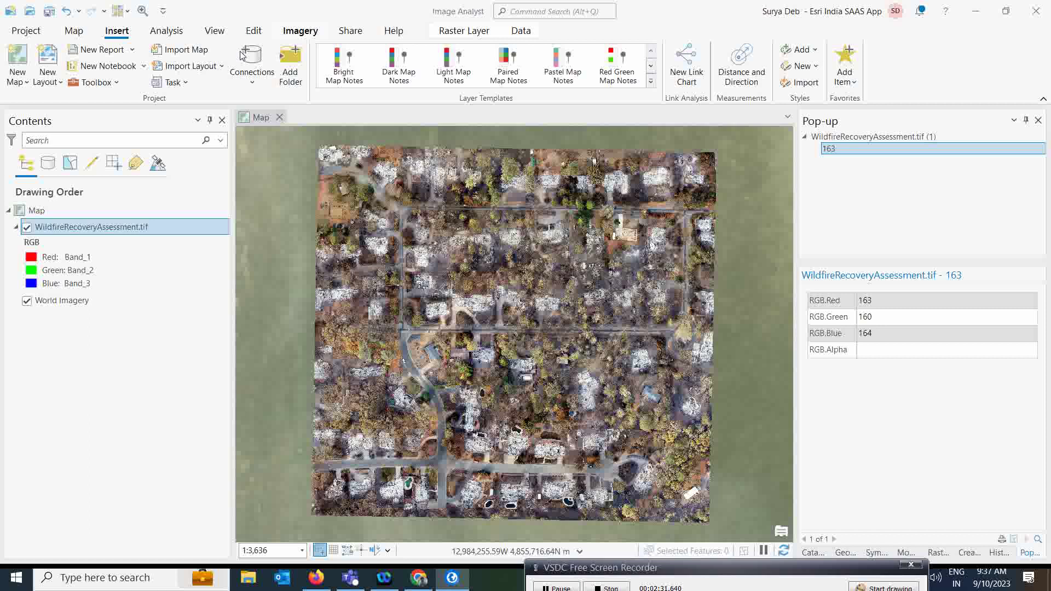
Search the raster functions for "segm" and open the Segment Mean Shift function
{"action": "left_click", "coordinate": [300, 31]}
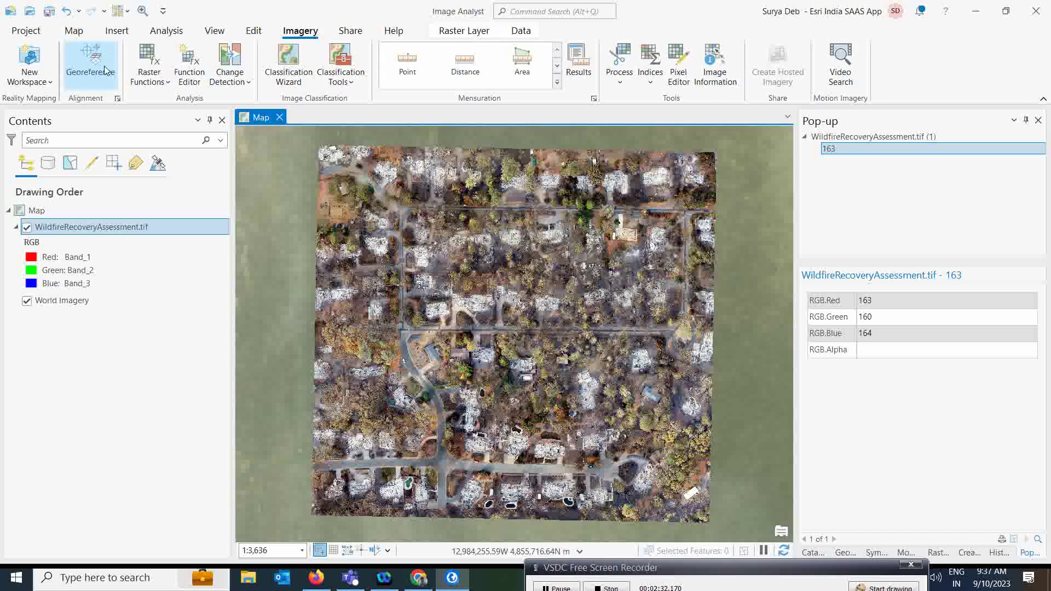
{"action": "left_click", "coordinate": [148, 61]}
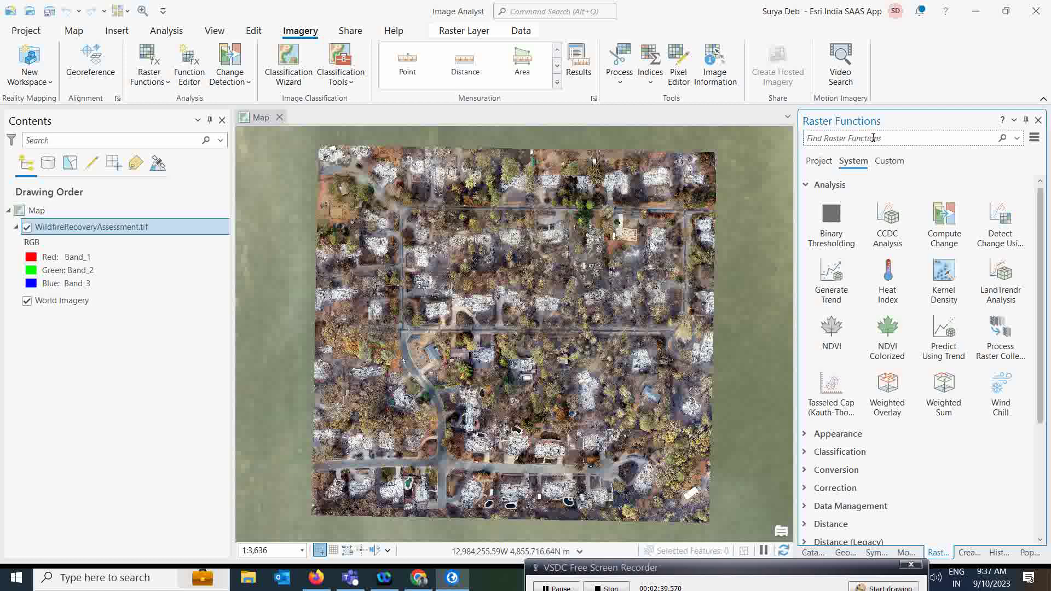
{"action": "type", "text": "seg"}
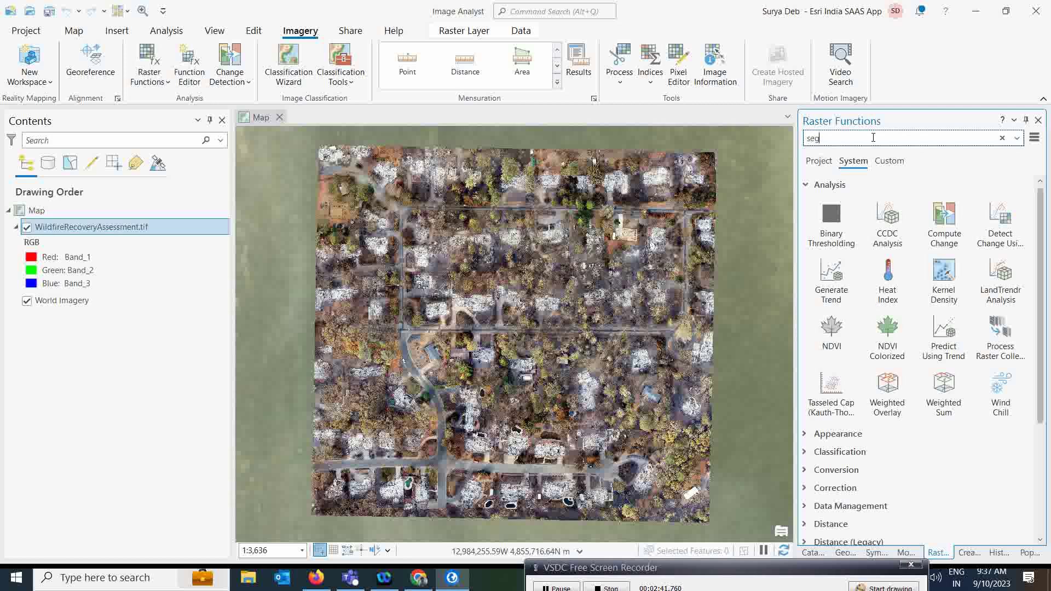
{"action": "type", "text": "m"}
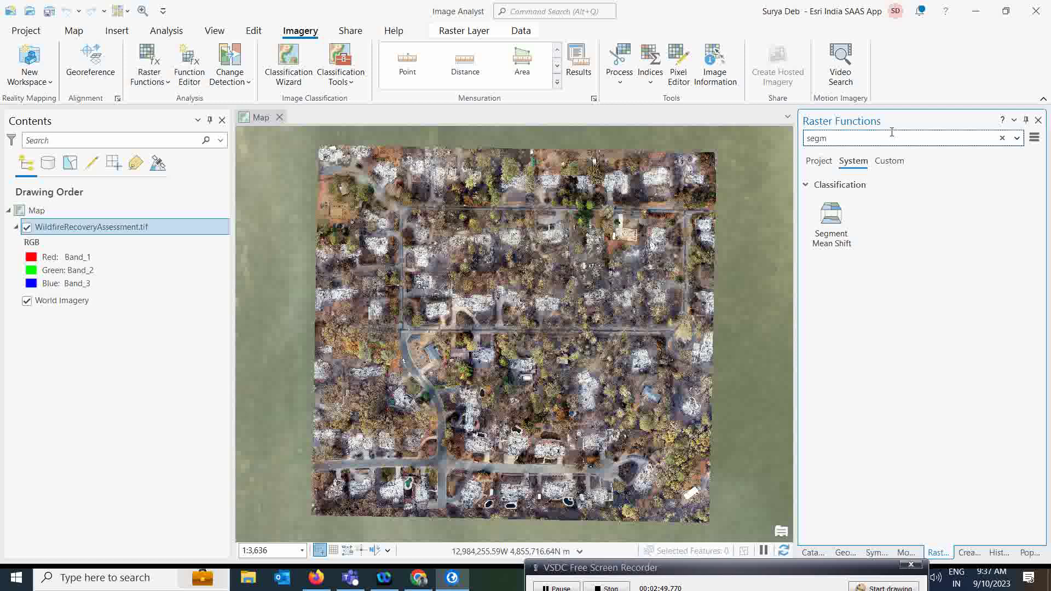
{"action": "left_click", "coordinate": [832, 227]}
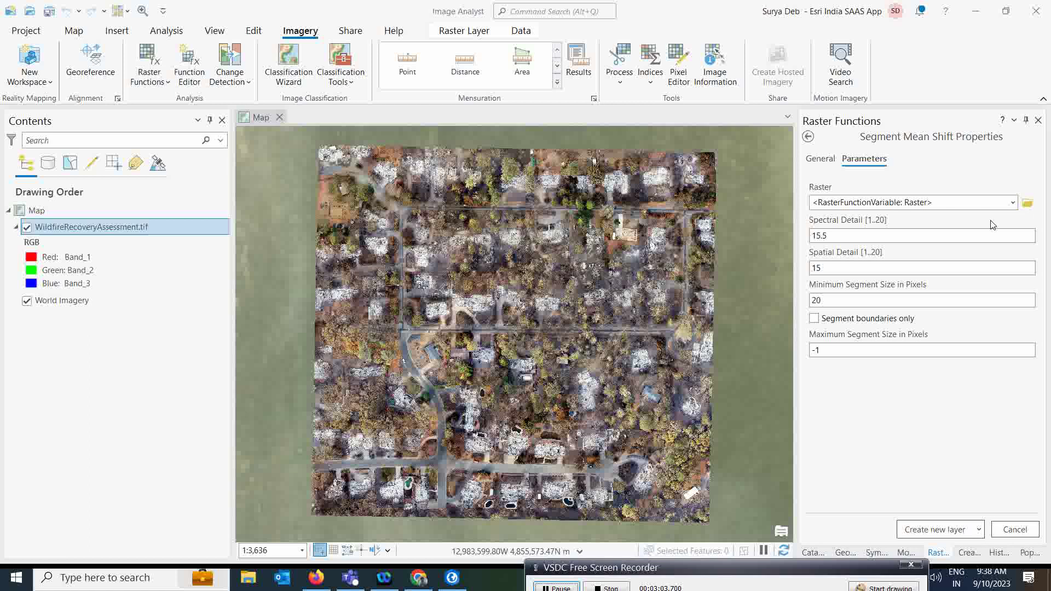
Use WildfireRecoveryAssessment.tif as the Segment Mean Shift input raster and create a new segmented layer
{"action": "left_click", "coordinate": [1012, 203]}
{"action": "left_click", "coordinate": [873, 218]}
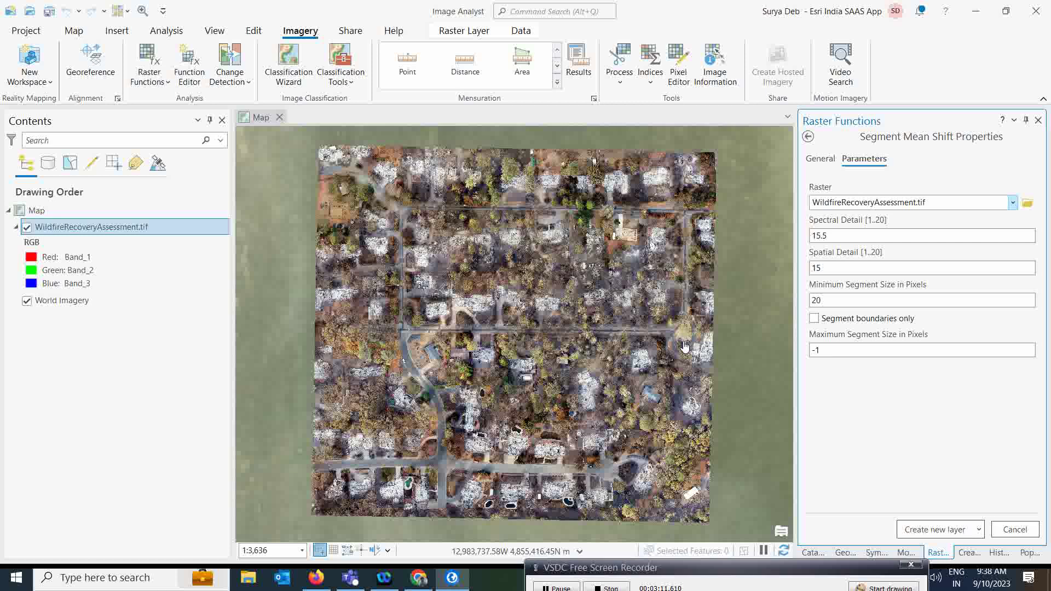
{"action": "left_click", "coordinate": [925, 532]}
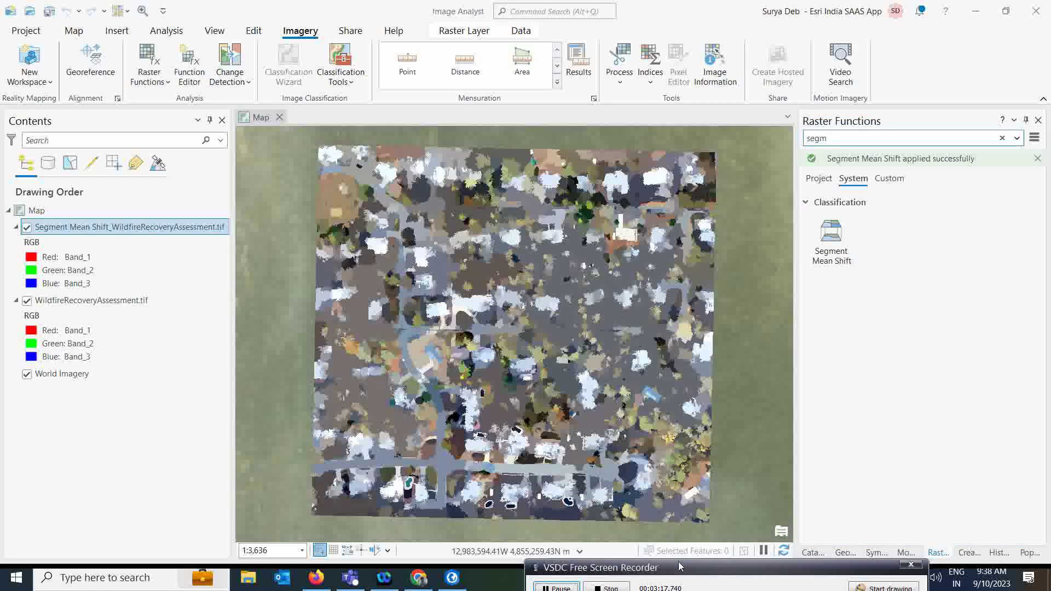
{"action": "left_click_drag", "start_coordinate": [680, 567], "coordinate": [664, 564]}
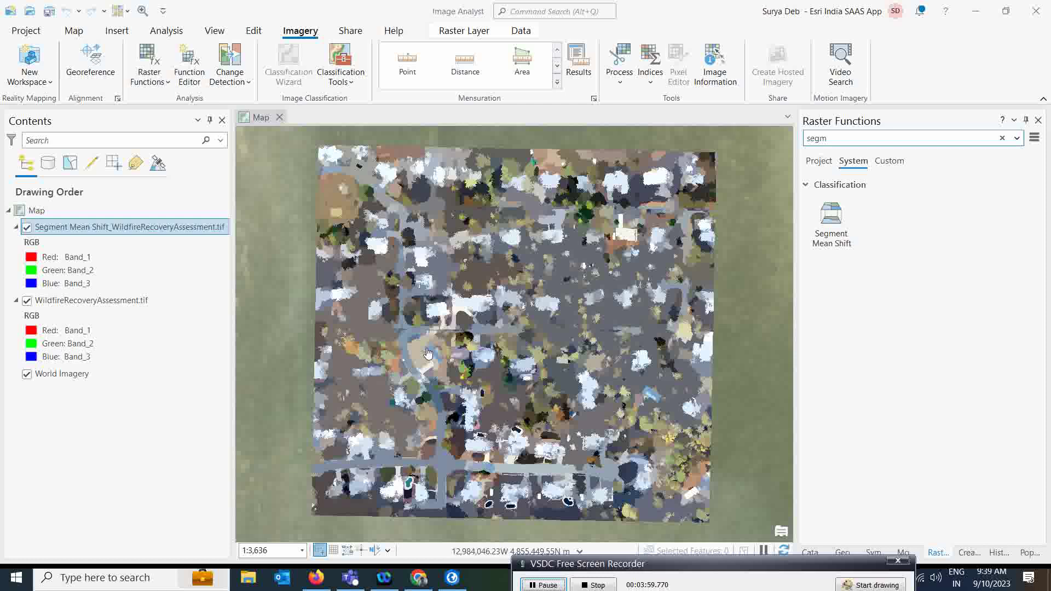
Inspect the segmented layer around the curved road and check the pixel values of one segment
{"action": "scroll", "coordinate": [424, 325], "scroll_direction": "up", "scroll_amount": 2}
{"action": "left_click", "coordinate": [417, 309]}
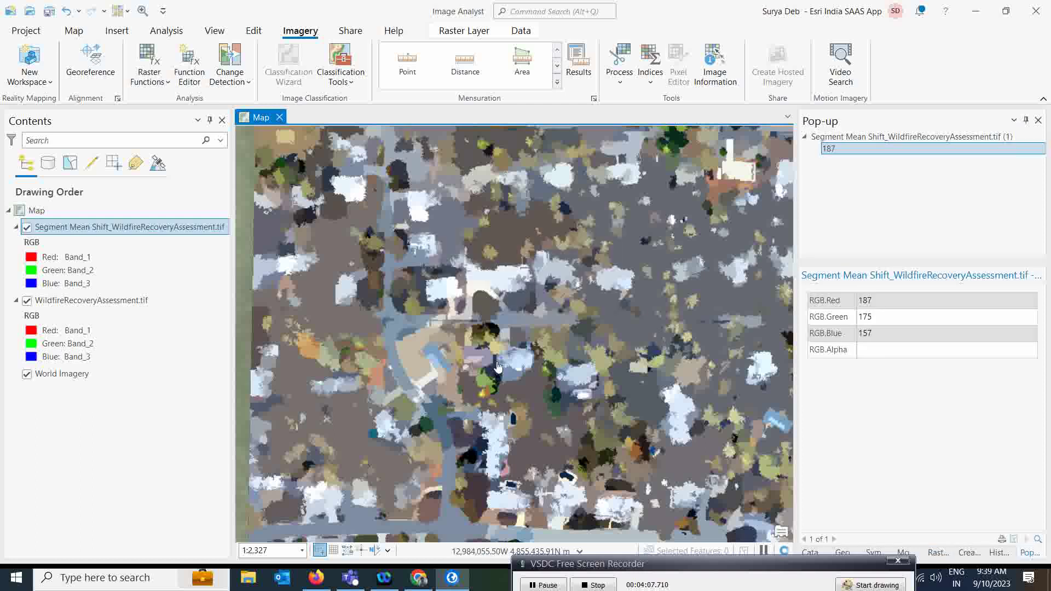
{"action": "left_click_drag", "start_coordinate": [483, 382], "coordinate": [448, 308]}
{"action": "scroll", "coordinate": [489, 401], "scroll_direction": "down", "scroll_amount": 2}
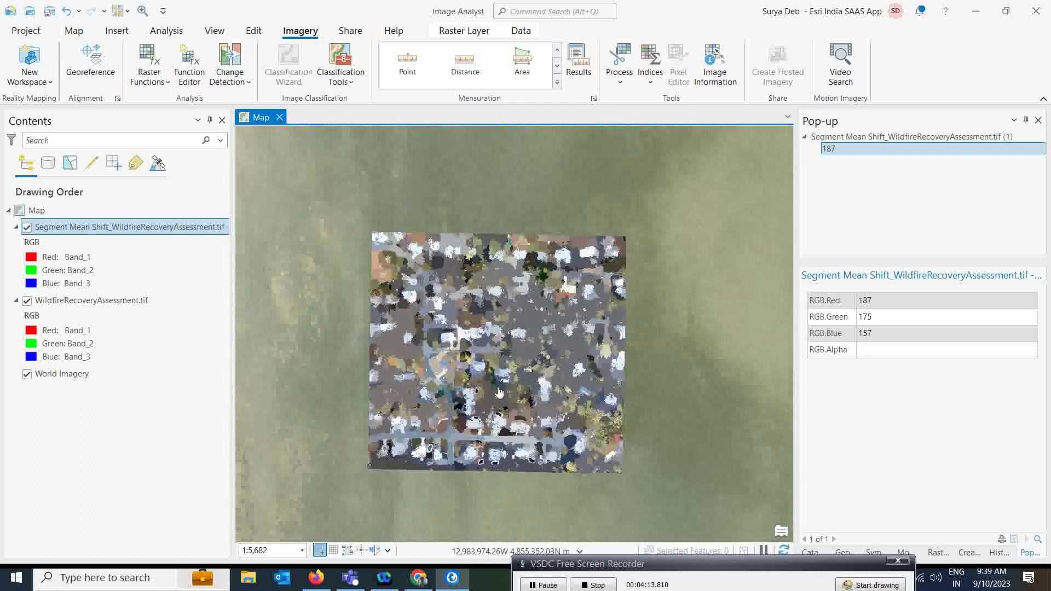
{"action": "scroll", "coordinate": [498, 391], "scroll_direction": "up", "scroll_amount": 1}
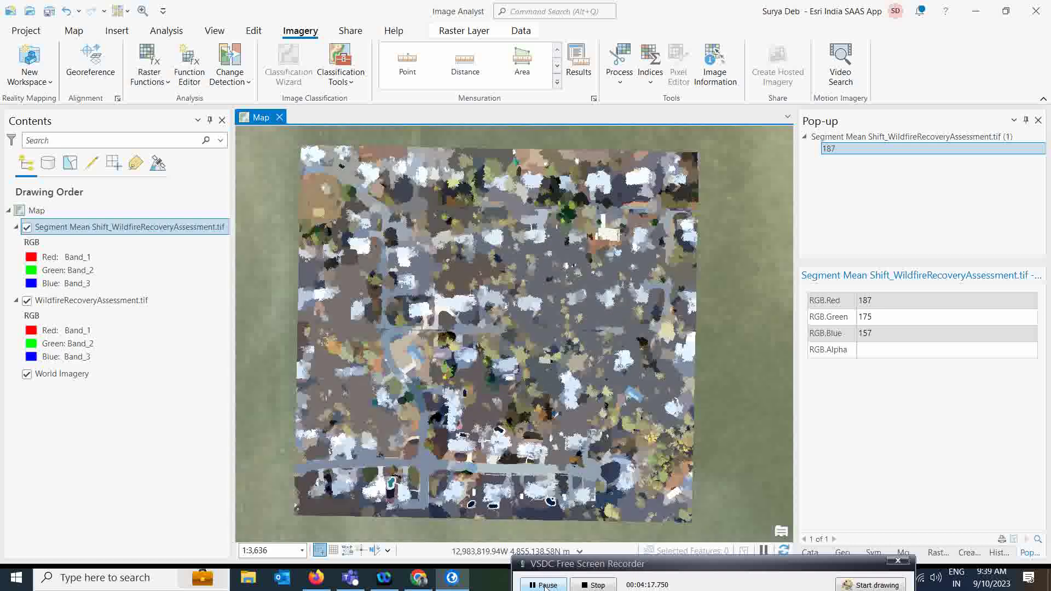
{"action": "key", "text": "Left"}
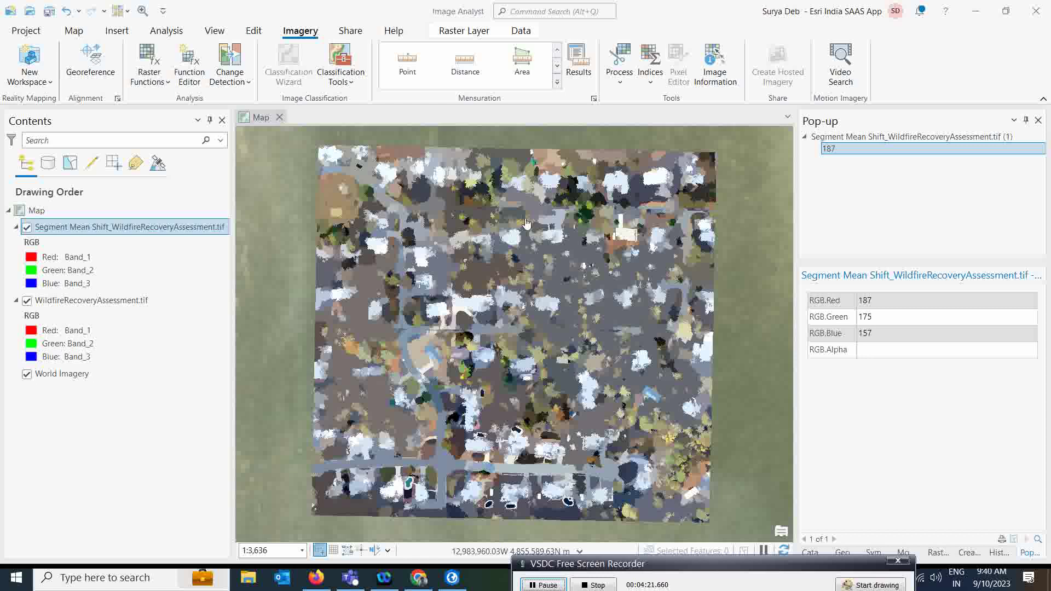
Display the Segment Mean Shift layer at source resolution and examine how buildings, trees and roads are segmented
{"action": "right_click", "coordinate": [121, 229]}
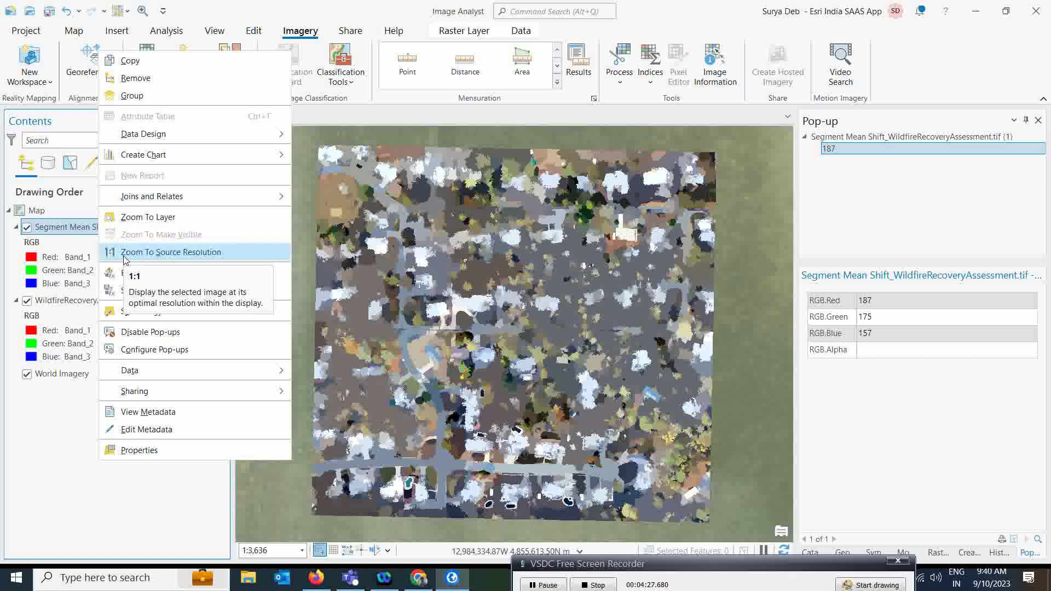
{"action": "left_click", "coordinate": [171, 252]}
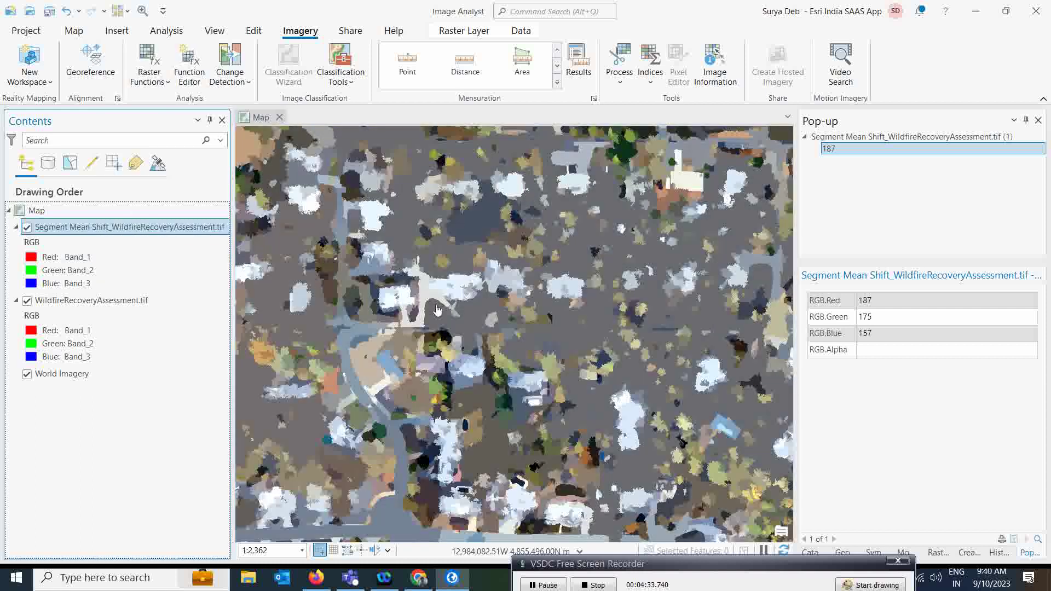
{"action": "left_click_drag", "start_coordinate": [651, 274], "coordinate": [538, 294]}
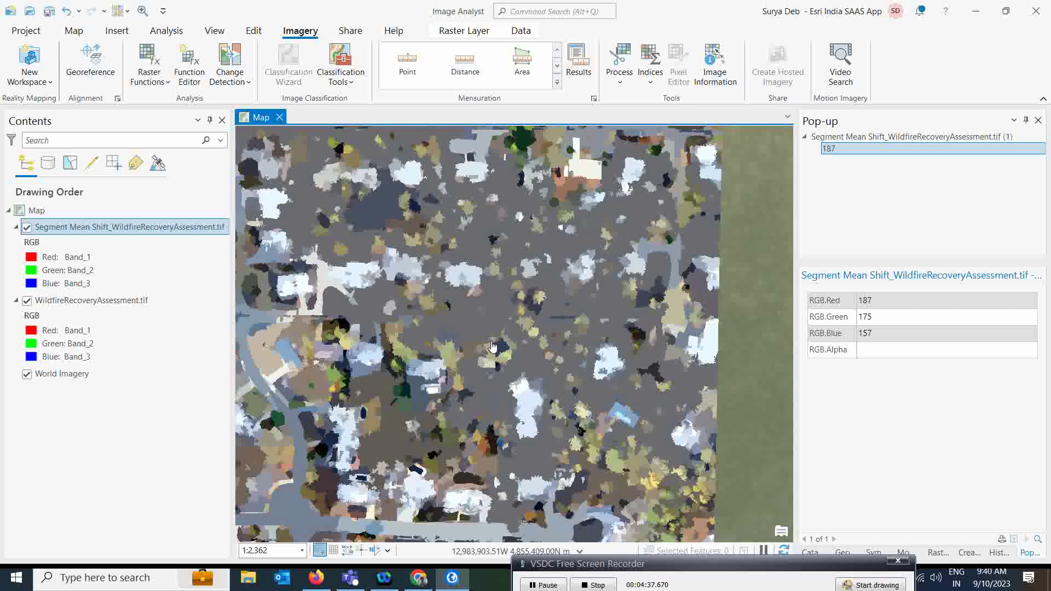
{"action": "left_click_drag", "start_coordinate": [500, 326], "coordinate": [509, 303]}
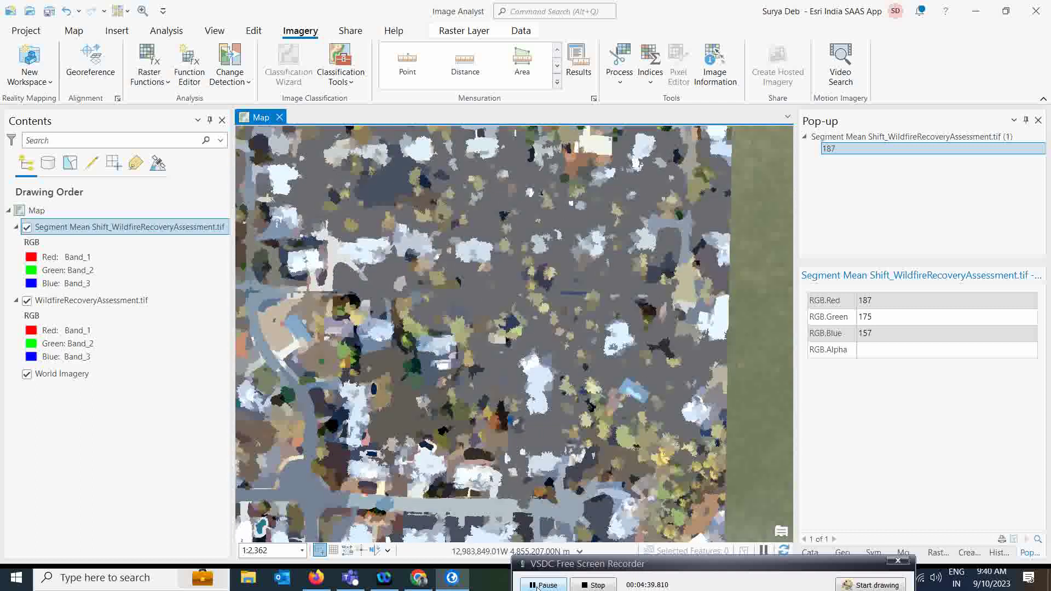
{"action": "scroll", "coordinate": [467, 390], "scroll_direction": "up", "scroll_amount": 2}
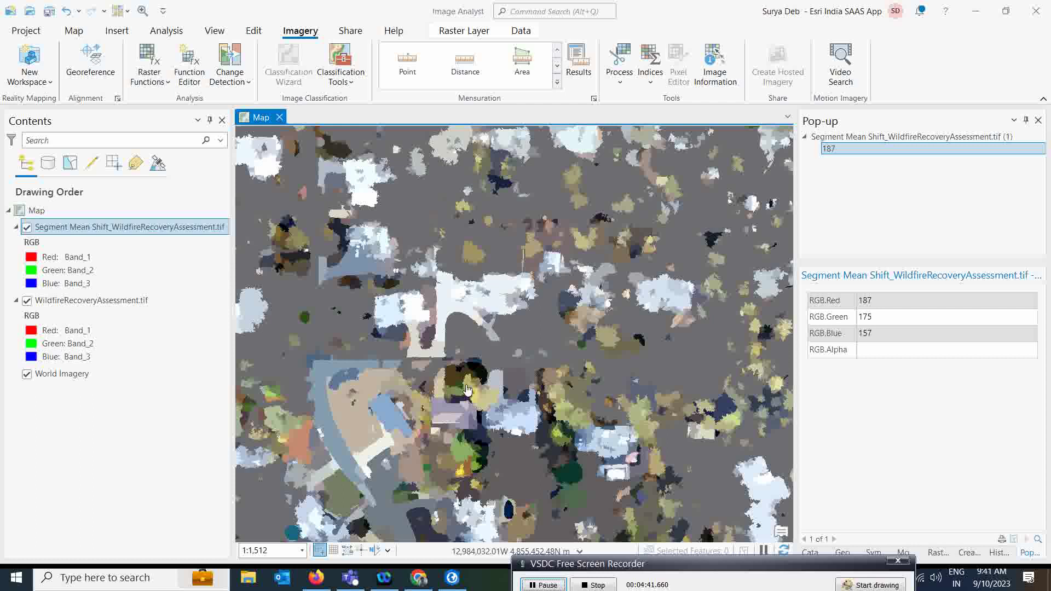
{"action": "left_click_drag", "start_coordinate": [474, 363], "coordinate": [436, 281]}
{"action": "scroll", "coordinate": [436, 281], "scroll_direction": "down", "scroll_amount": 2}
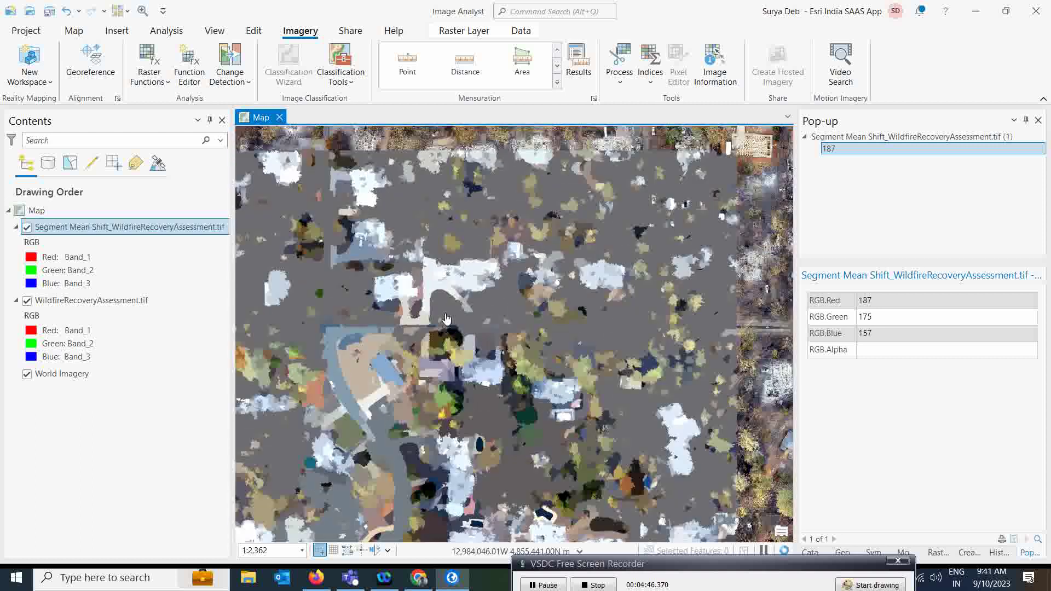
{"action": "scroll", "coordinate": [446, 319], "scroll_direction": "up", "scroll_amount": 2}
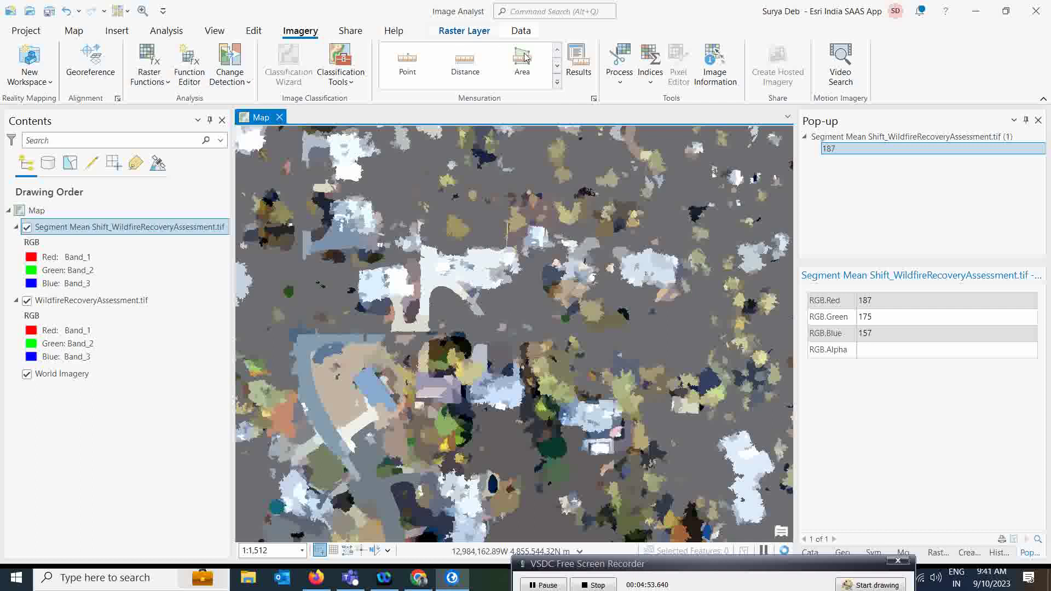
Compare the segmented layer with the original wildfire image using the Swipe tool
{"action": "left_click", "coordinate": [464, 31]}
{"action": "left_click", "coordinate": [330, 49]}
{"action": "left_click_drag", "start_coordinate": [430, 225], "coordinate": [397, 126]}
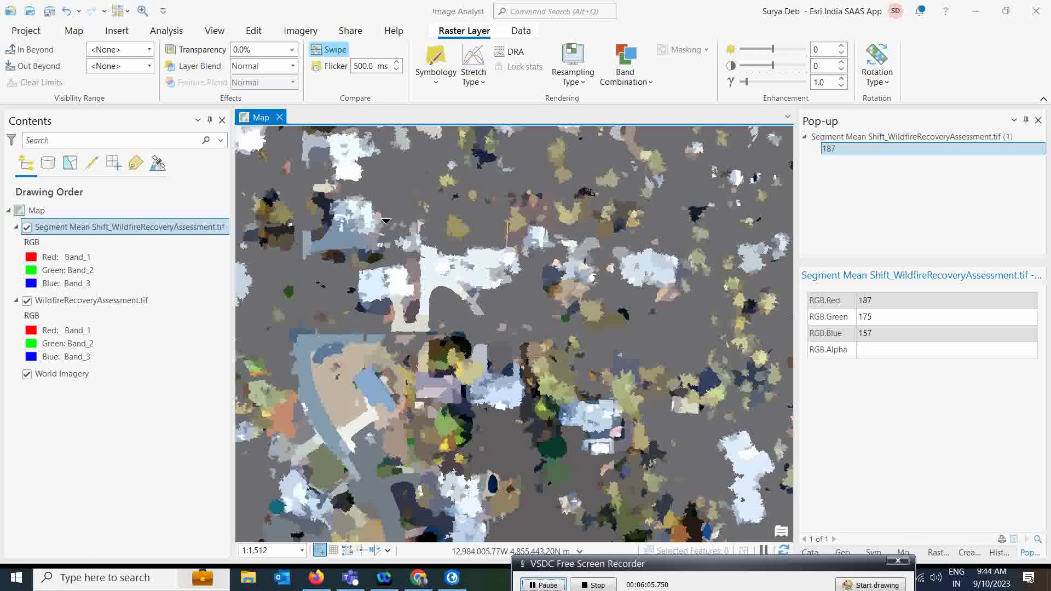
Edit the segmented layer's function chain and open the properties of its Segment Mean Shift function
{"action": "right_click", "coordinate": [123, 228]}
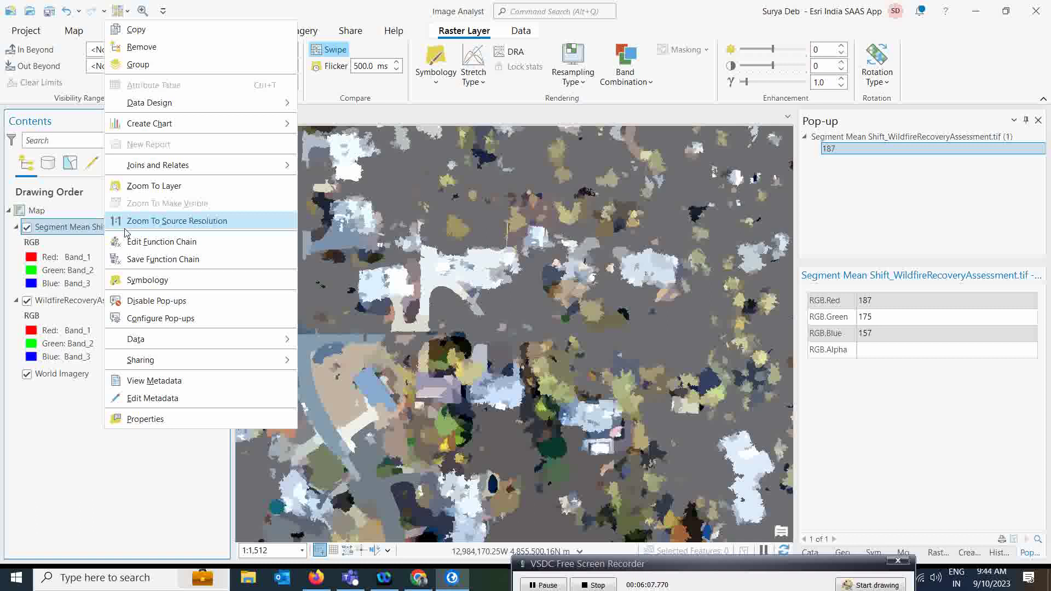
{"action": "left_click", "coordinate": [168, 246]}
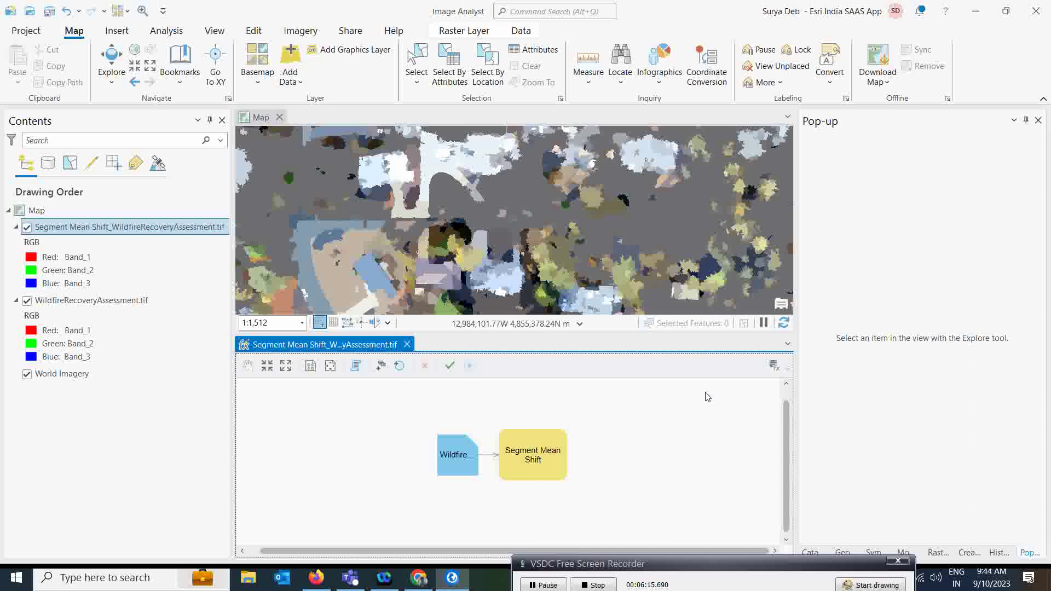
{"action": "double_click", "coordinate": [523, 458]}
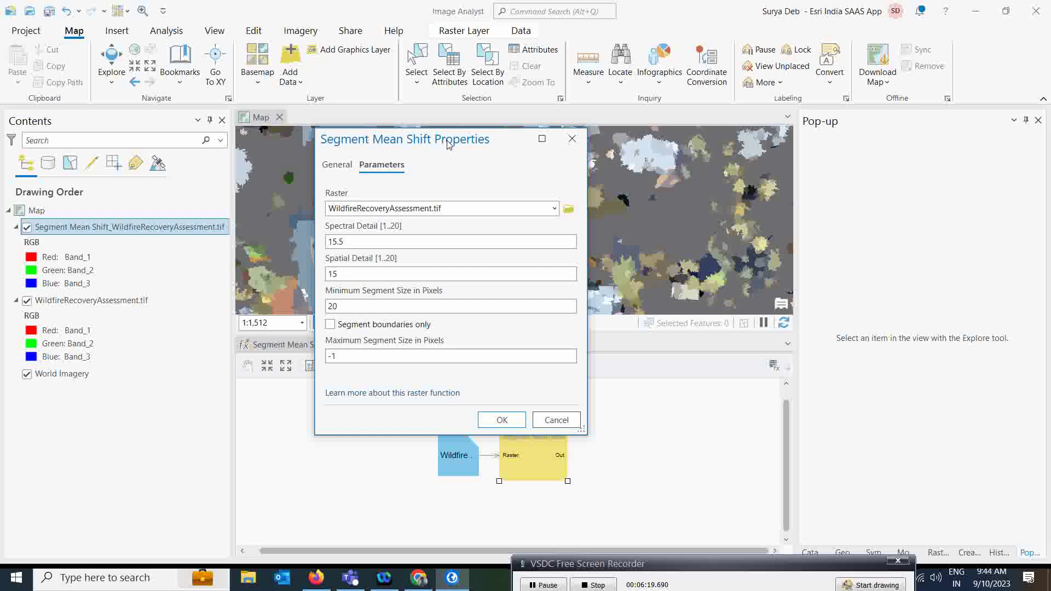
{"action": "left_click_drag", "start_coordinate": [447, 143], "coordinate": [470, 124]}
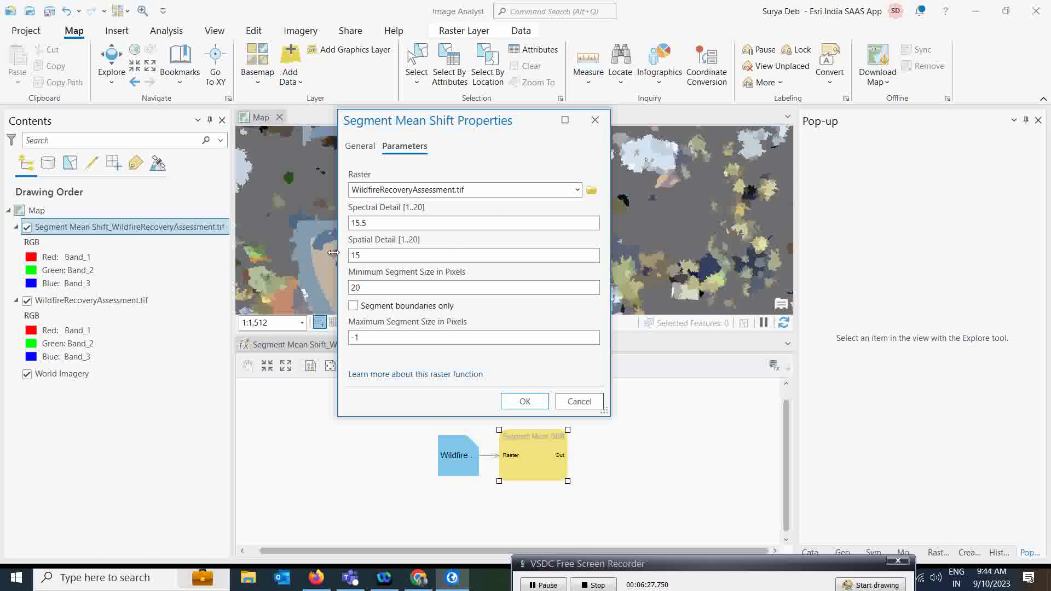
Set the function's spectral detail to 16.5, spatial detail to 10 and minimum segment size to 200 pixels, and apply the chain to the layer
{"action": "left_click", "coordinate": [357, 223]}
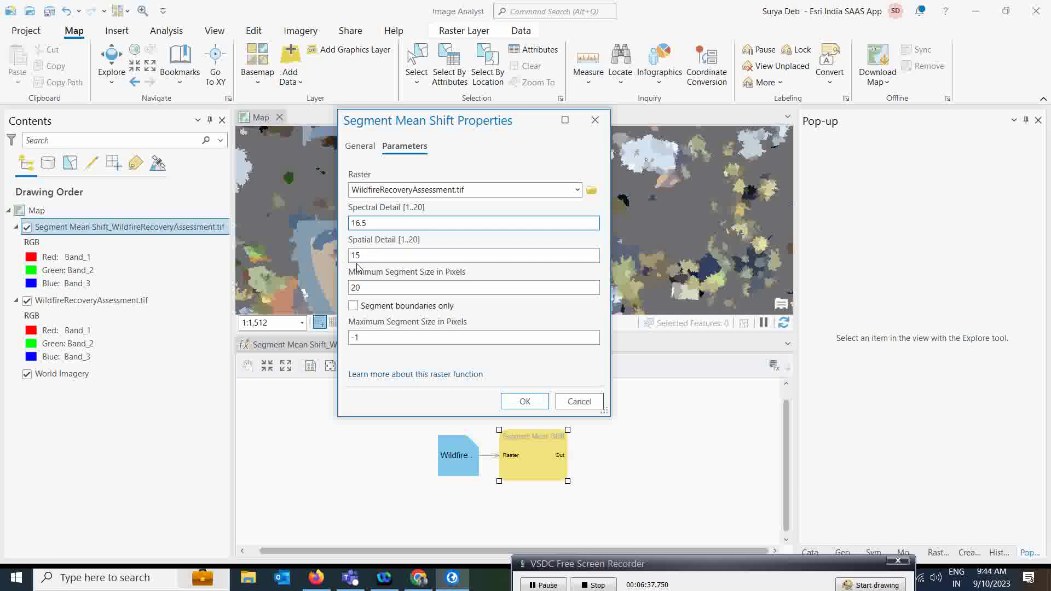
{"action": "key", "text": "Tab"}
{"action": "type", "text": "10"}
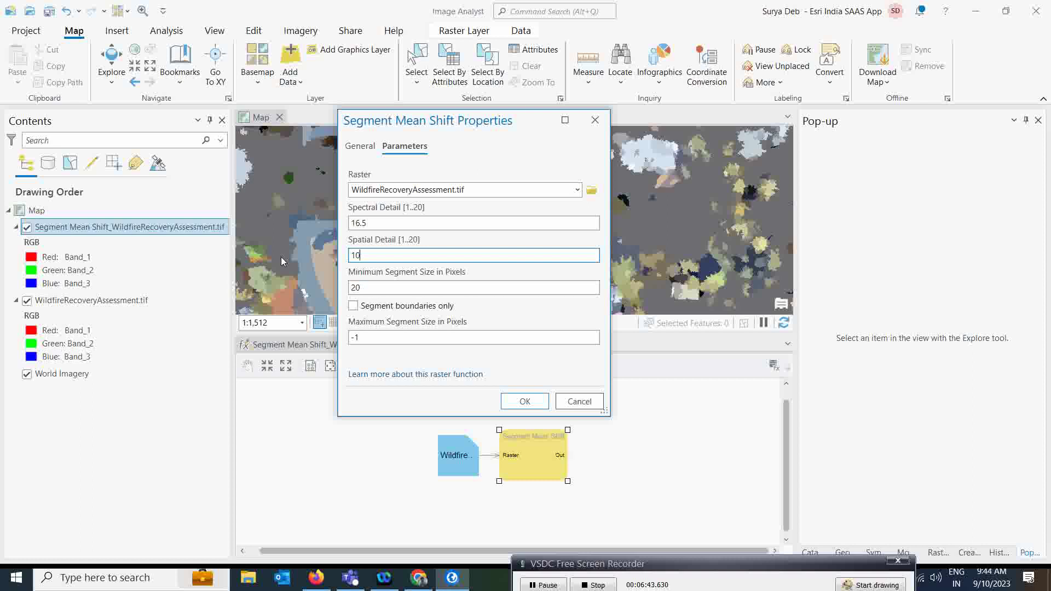
{"action": "left_click", "coordinate": [361, 288]}
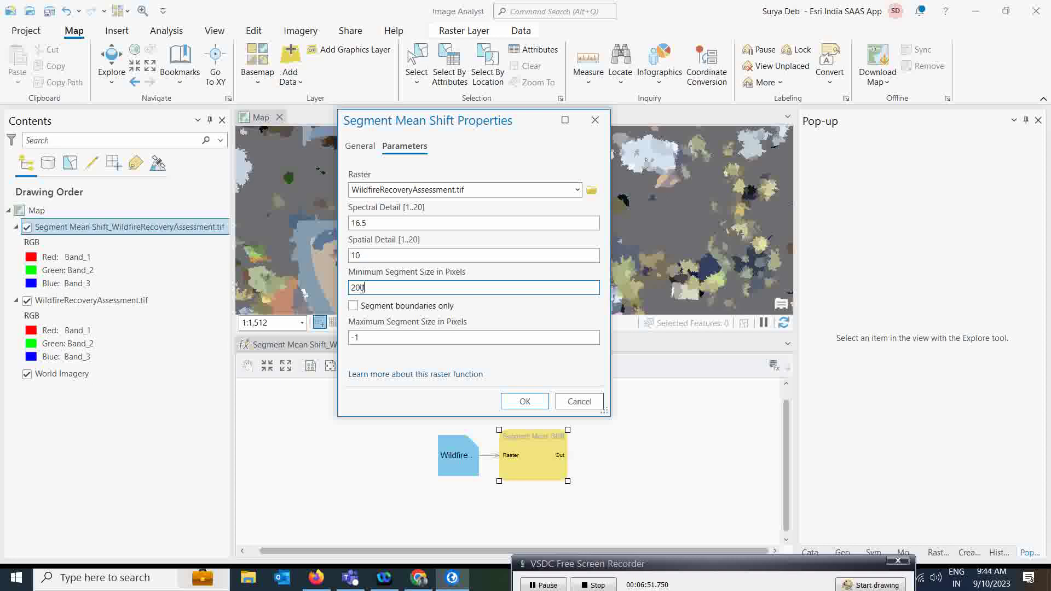
{"action": "left_click", "coordinate": [524, 404]}
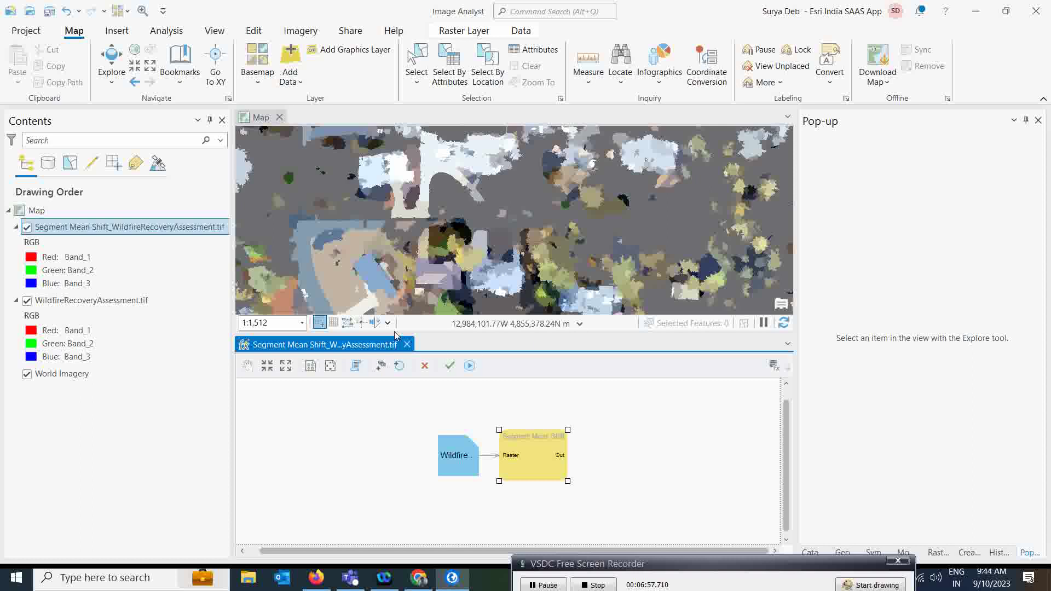
{"action": "left_click", "coordinate": [470, 367]}
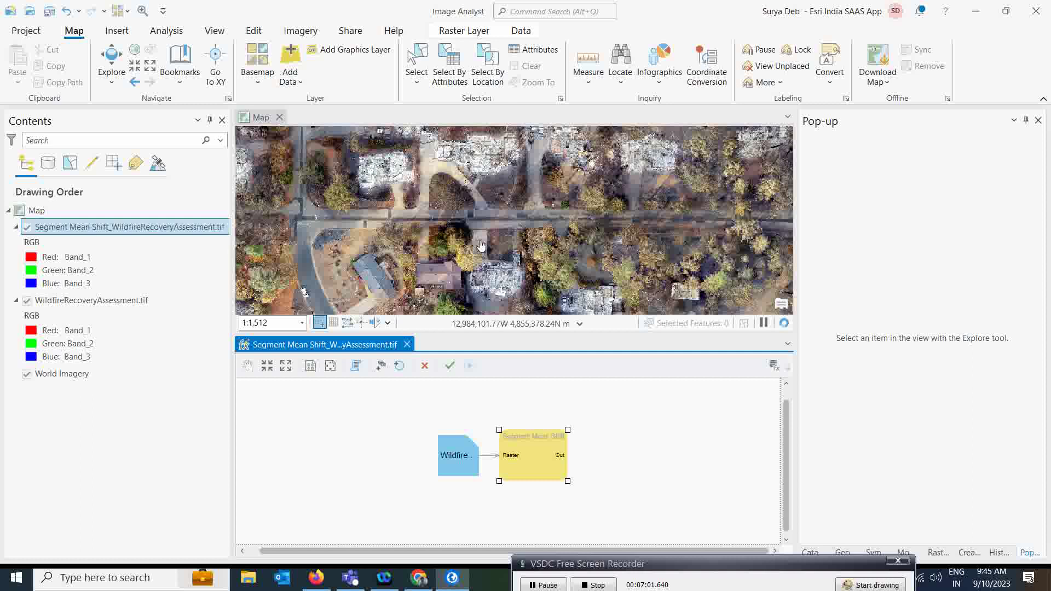
Check the segmented layer's pixel values at the burned building south of the road
{"action": "scroll", "coordinate": [484, 268], "scroll_direction": "up", "scroll_amount": 2}
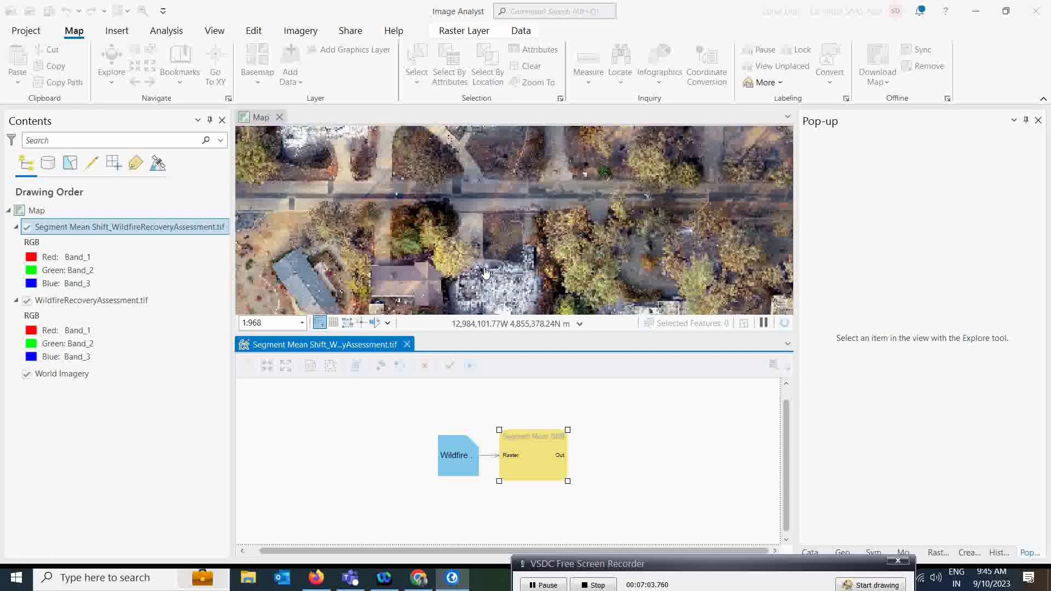
{"action": "left_click", "coordinate": [486, 272]}
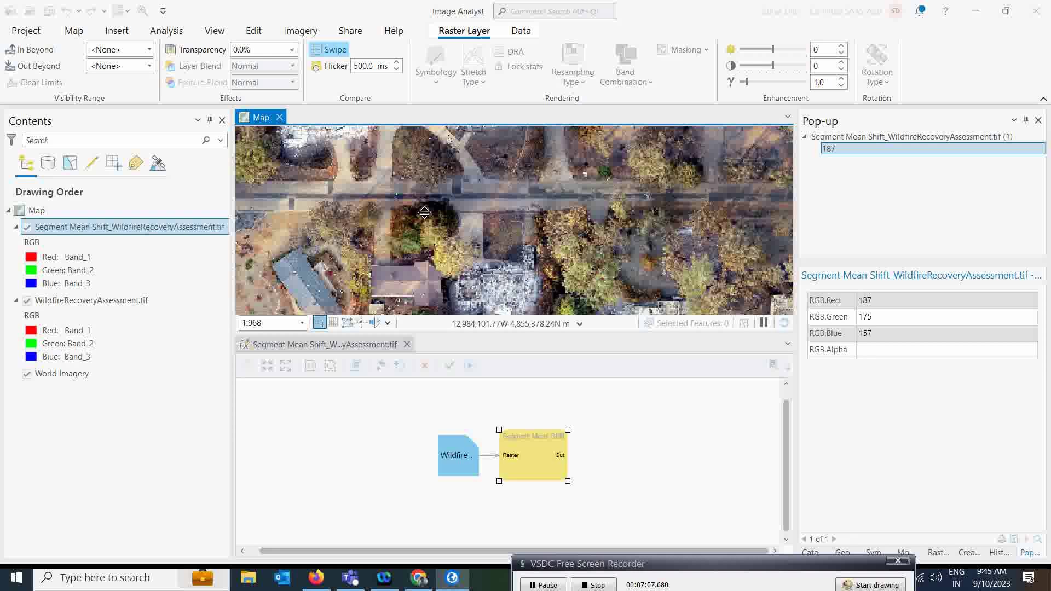
{"action": "left_click", "coordinate": [77, 229]}
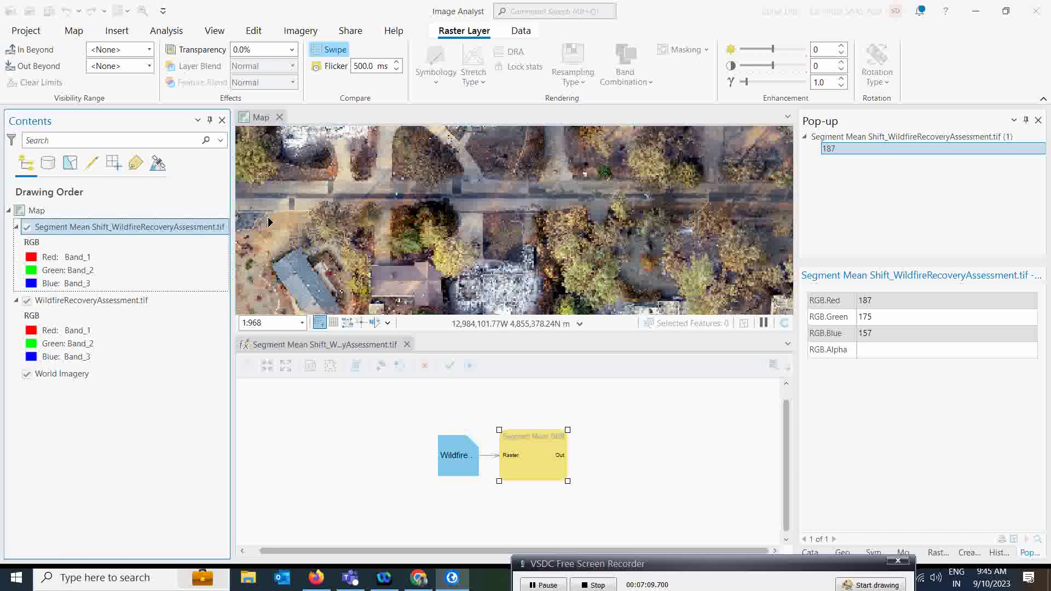
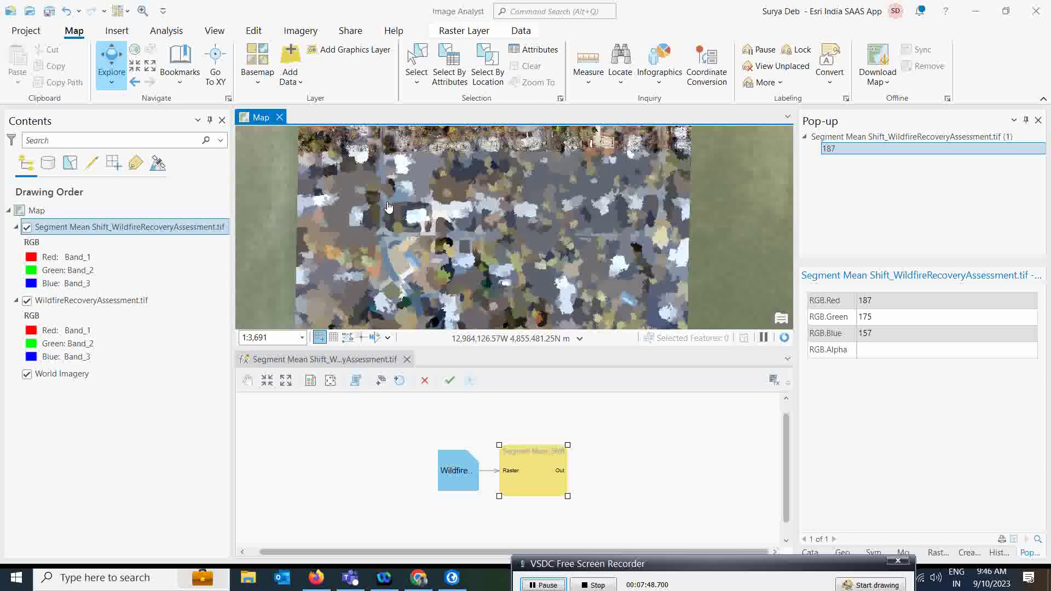
Compare the updated segmented layer with the original image around the curved road and nearby buildings using Swipe
{"action": "scroll", "coordinate": [389, 206], "scroll_direction": "down", "scroll_amount": 1}
{"action": "scroll", "coordinate": [441, 257], "scroll_direction": "up", "scroll_amount": 1}
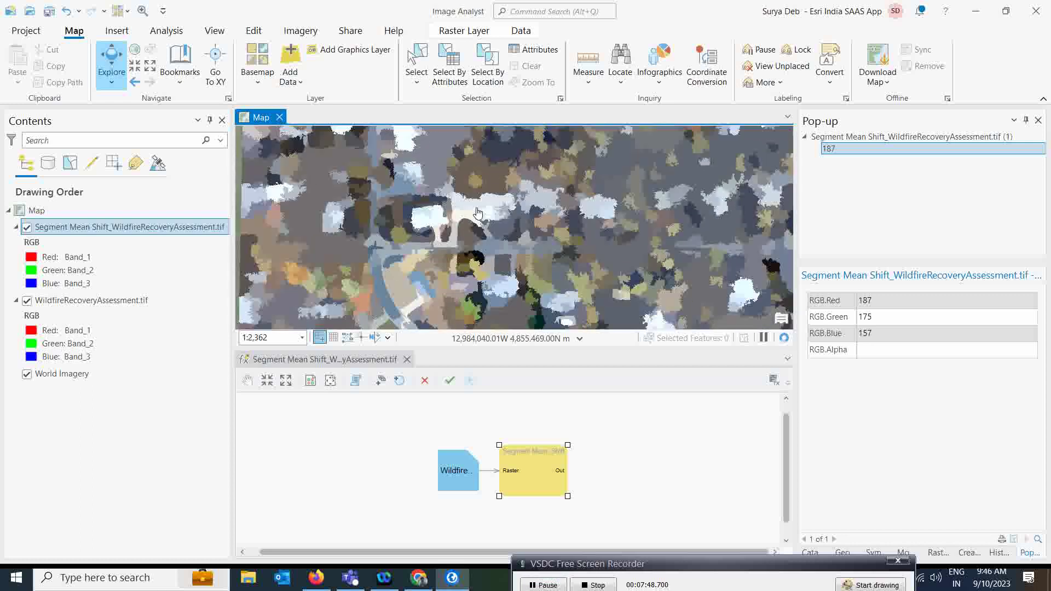
{"action": "left_click_drag", "start_coordinate": [444, 322], "coordinate": [452, 226]}
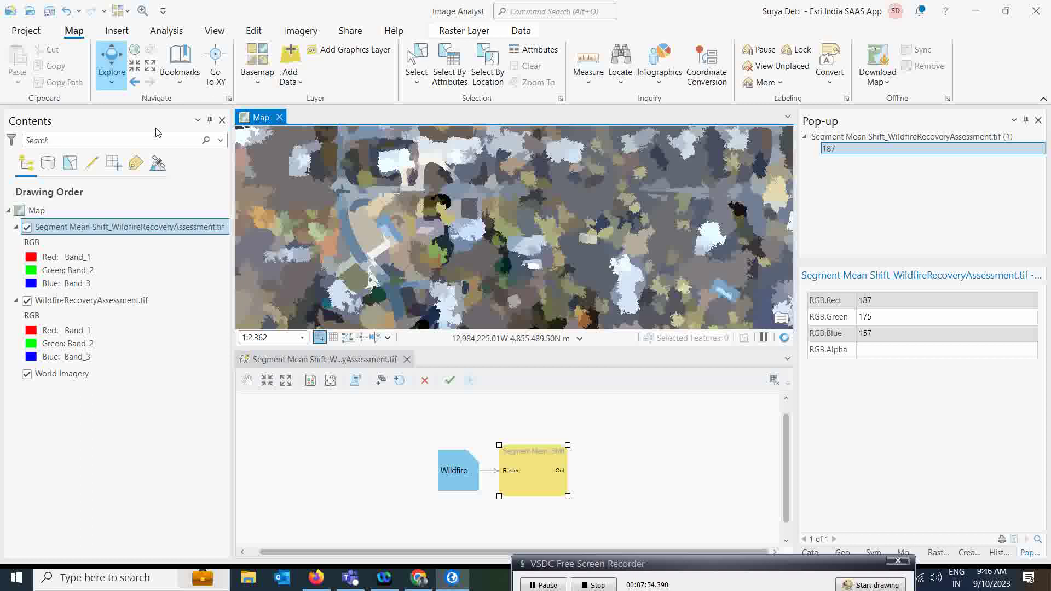
{"action": "left_click", "coordinate": [447, 33]}
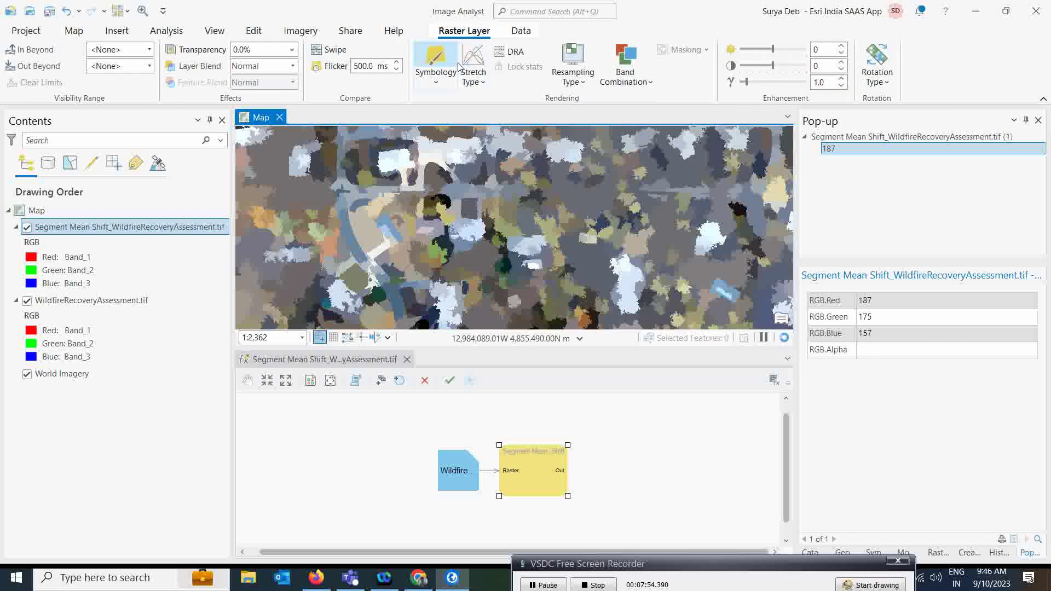
{"action": "left_click", "coordinate": [330, 50]}
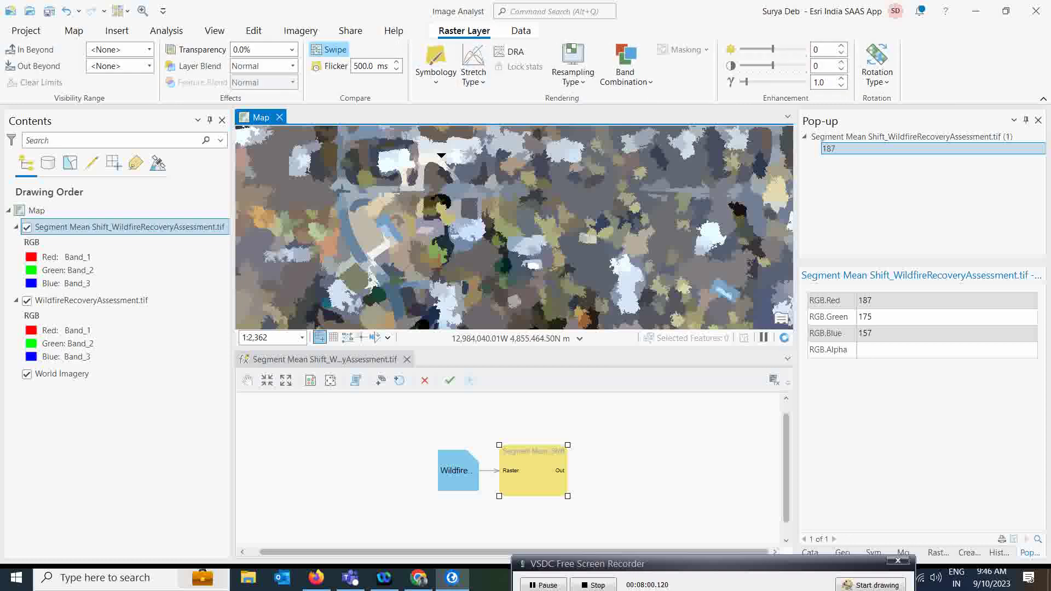
{"action": "left_click_drag", "start_coordinate": [372, 163], "coordinate": [509, 127]}
{"action": "left_click_drag", "start_coordinate": [529, 158], "coordinate": [526, 206]}
{"action": "left_click_drag", "start_coordinate": [536, 169], "coordinate": [405, 151]}
Examine the segmented buildings and driveways up close and swipe them against the original image again
{"action": "left_click", "coordinate": [74, 31]}
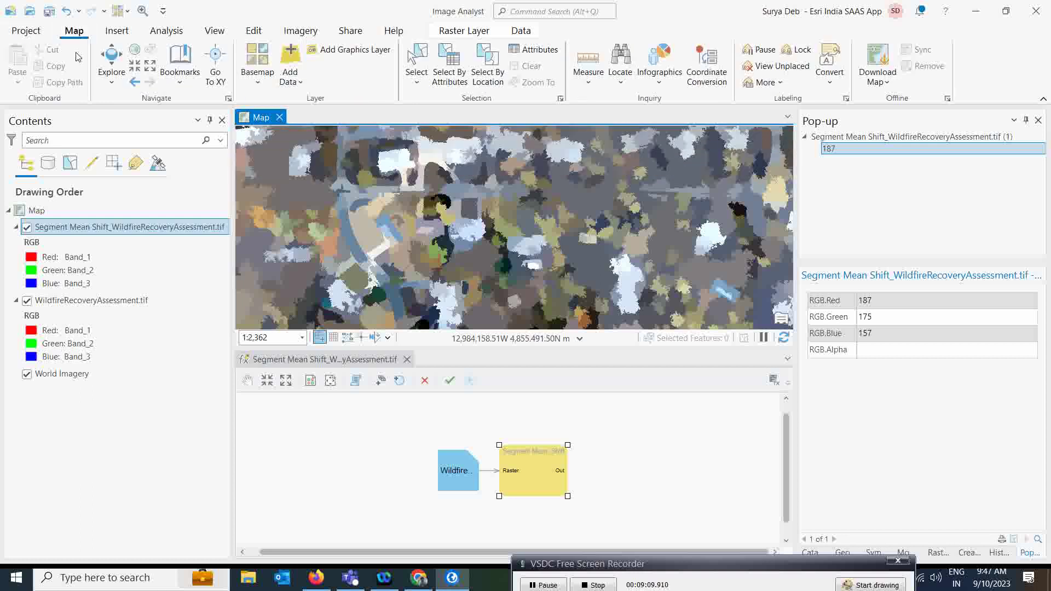
{"action": "left_click", "coordinate": [111, 57]}
{"action": "scroll", "coordinate": [509, 227], "scroll_direction": "up", "scroll_amount": 4}
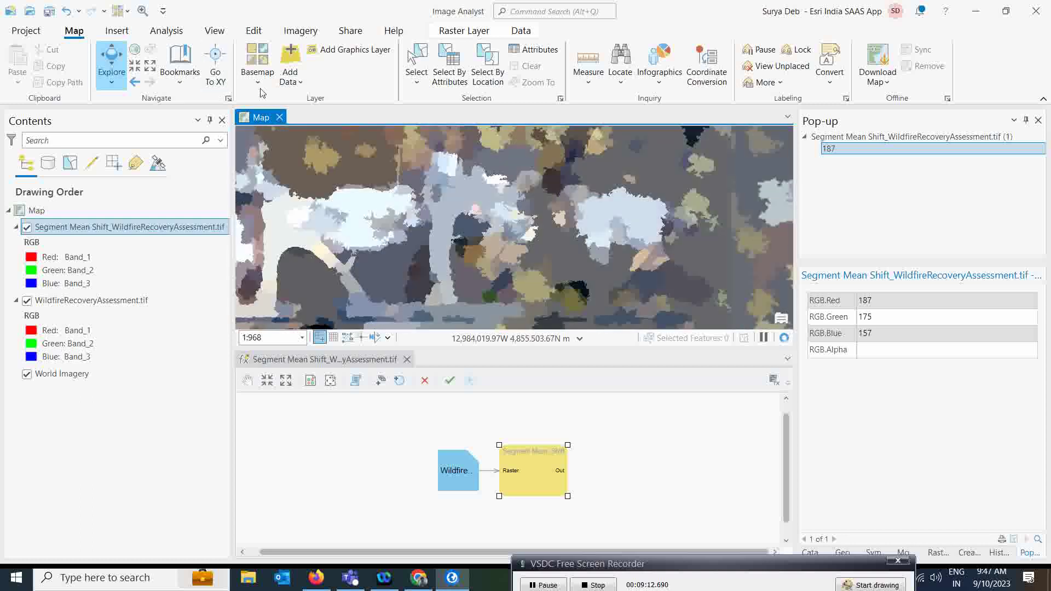
{"action": "scroll", "coordinate": [465, 68], "scroll_direction": "down", "scroll_amount": 8}
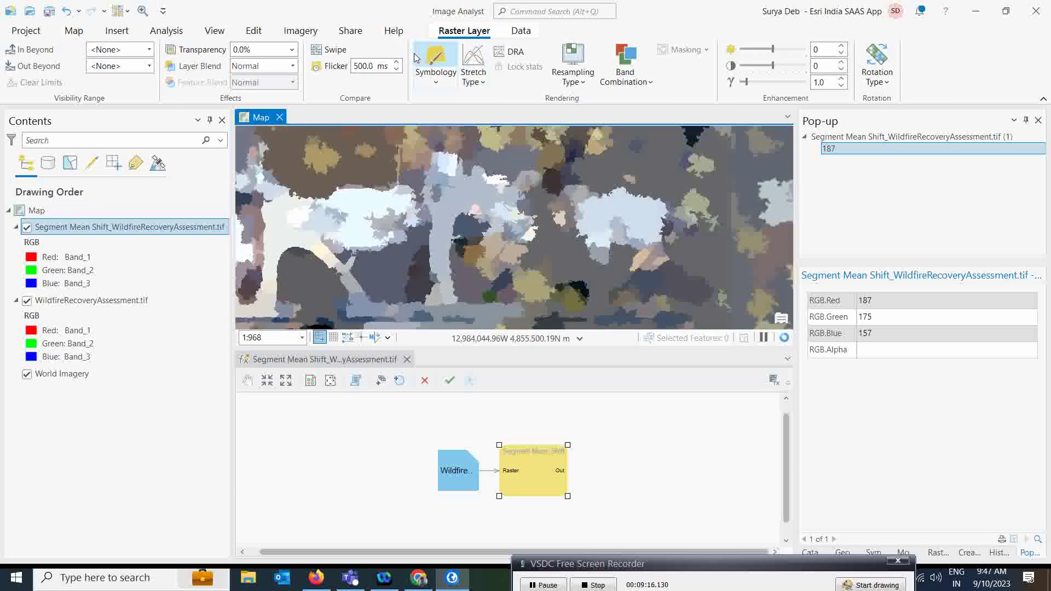
{"action": "left_click", "coordinate": [329, 49]}
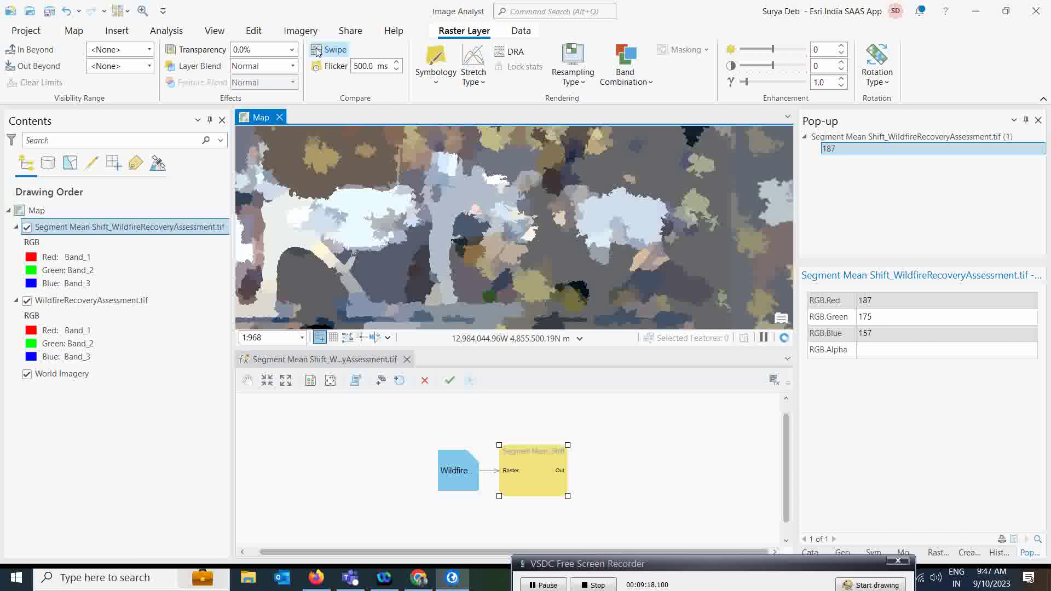
{"action": "mouse_move", "coordinate": [519, 205]}
{"action": "left_mouse_down"}
{"action": "mouse_move", "coordinate": [519, 269]}
{"action": "mouse_move", "coordinate": [519, 223]}
{"action": "mouse_move", "coordinate": [542, 236]}
{"action": "mouse_move", "coordinate": [564, 198]}
{"action": "mouse_move", "coordinate": [585, 240]}
{"action": "mouse_move", "coordinate": [603, 224]}
{"action": "mouse_move", "coordinate": [506, 215]}
{"action": "left_mouse_up"}
{"action": "scroll", "coordinate": [504, 206], "scroll_direction": "down", "scroll_amount": 2}
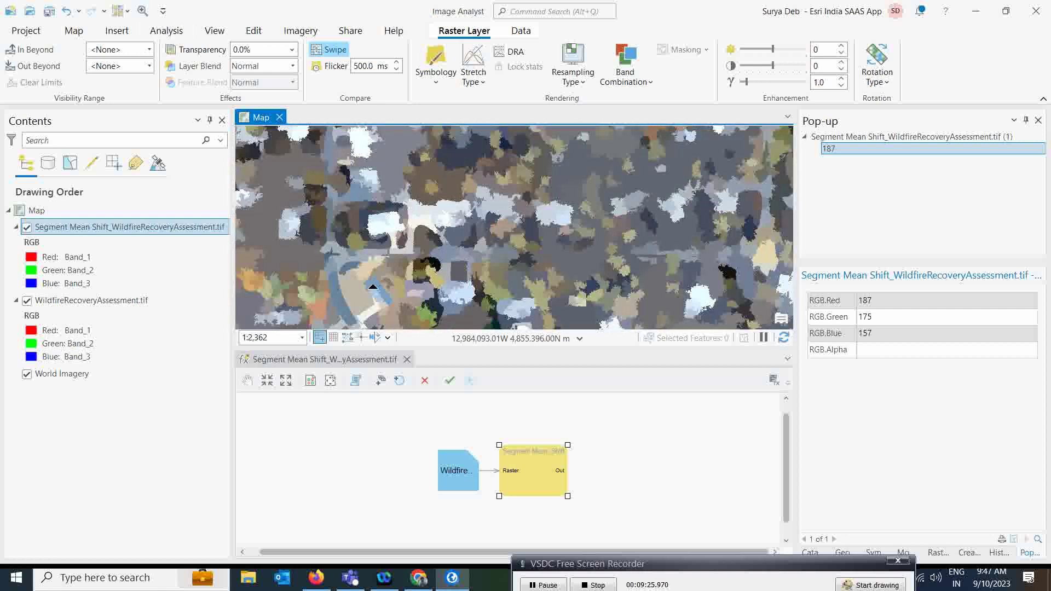
{"action": "left_click_drag", "start_coordinate": [371, 277], "coordinate": [429, 253]}
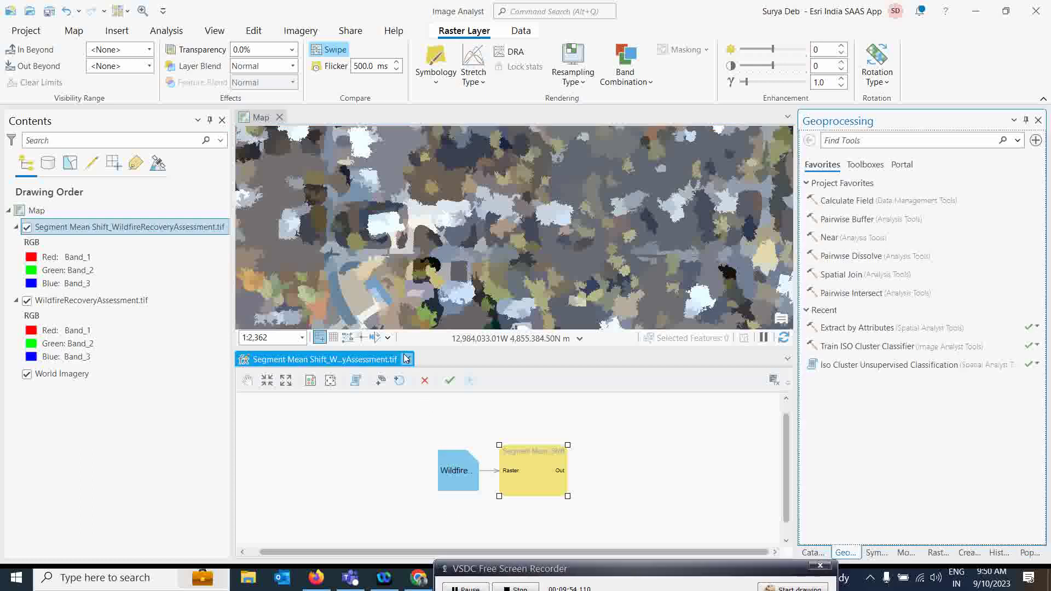
Close the function chain editor and open the Segment Mean Shift (Image Analyst Tools) geoprocessing tool
{"action": "left_click", "coordinate": [406, 359]}
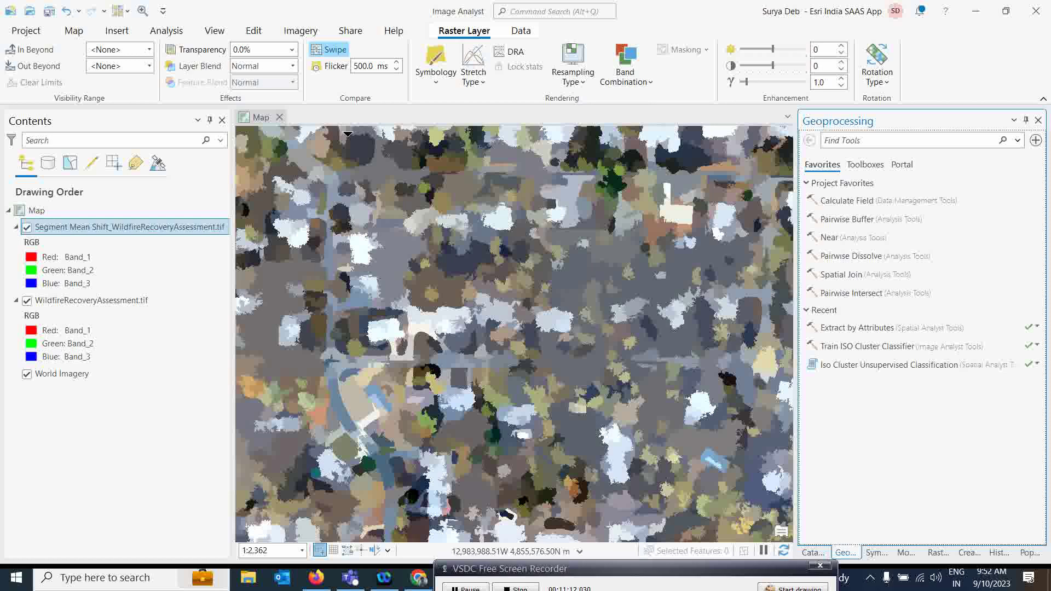
{"action": "left_click", "coordinate": [168, 32]}
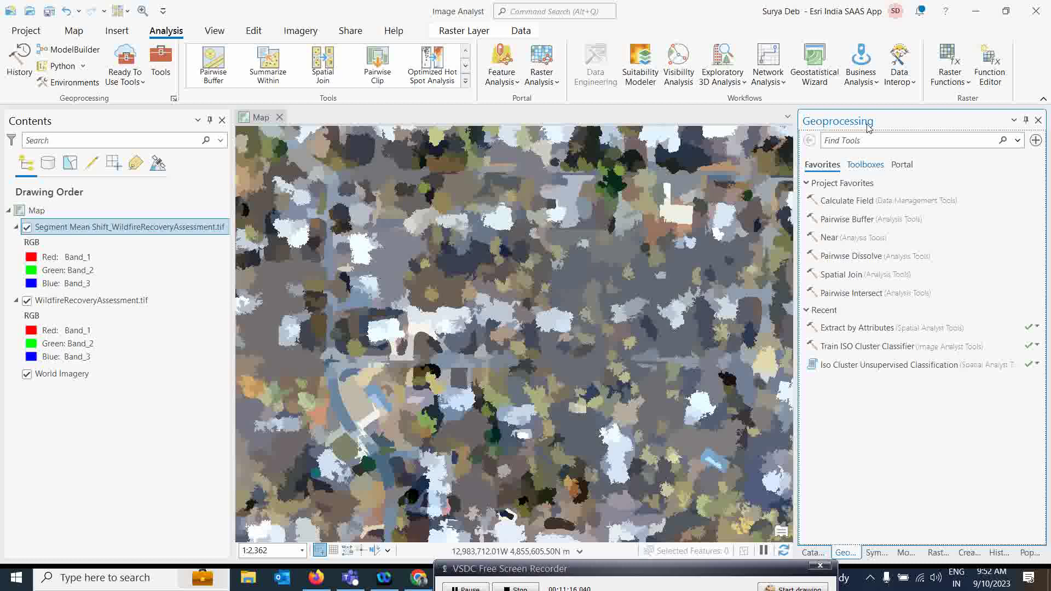
{"action": "left_click", "coordinate": [846, 142]}
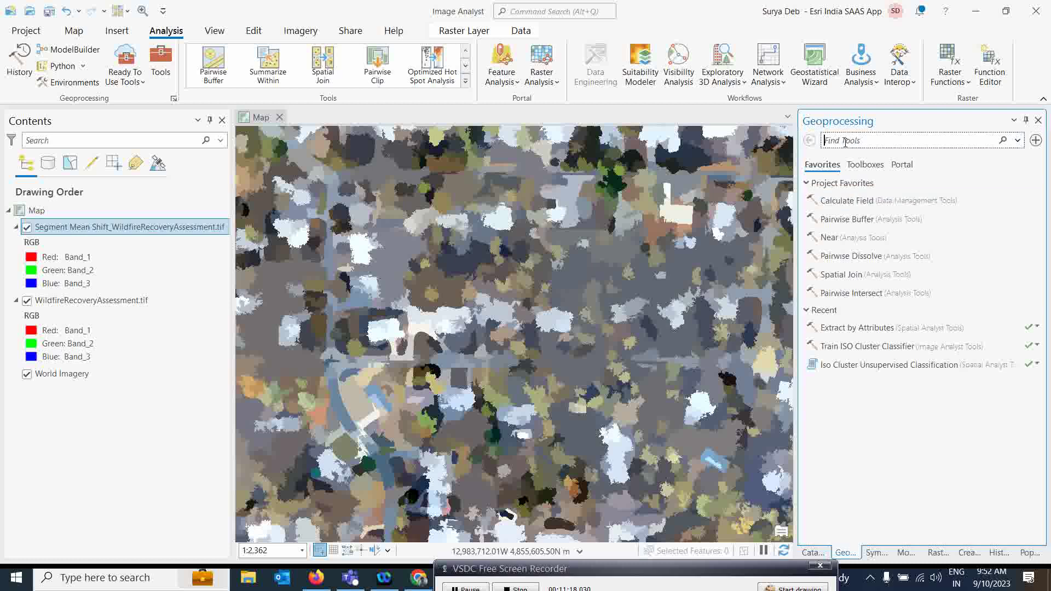
{"action": "type", "text": "s"}
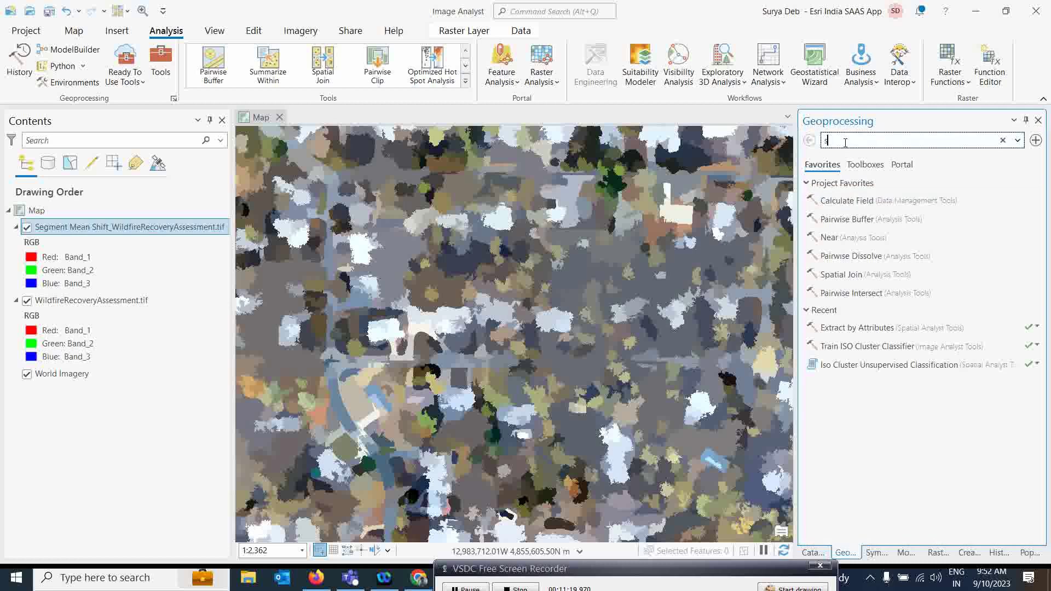
{"action": "type", "text": "egment"}
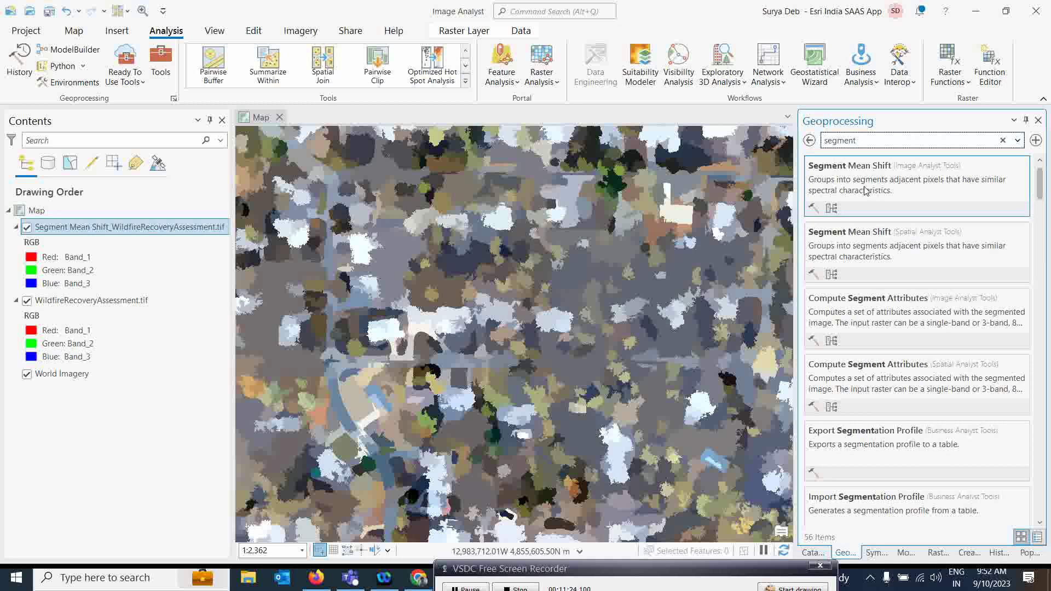
{"action": "left_click", "coordinate": [889, 189]}
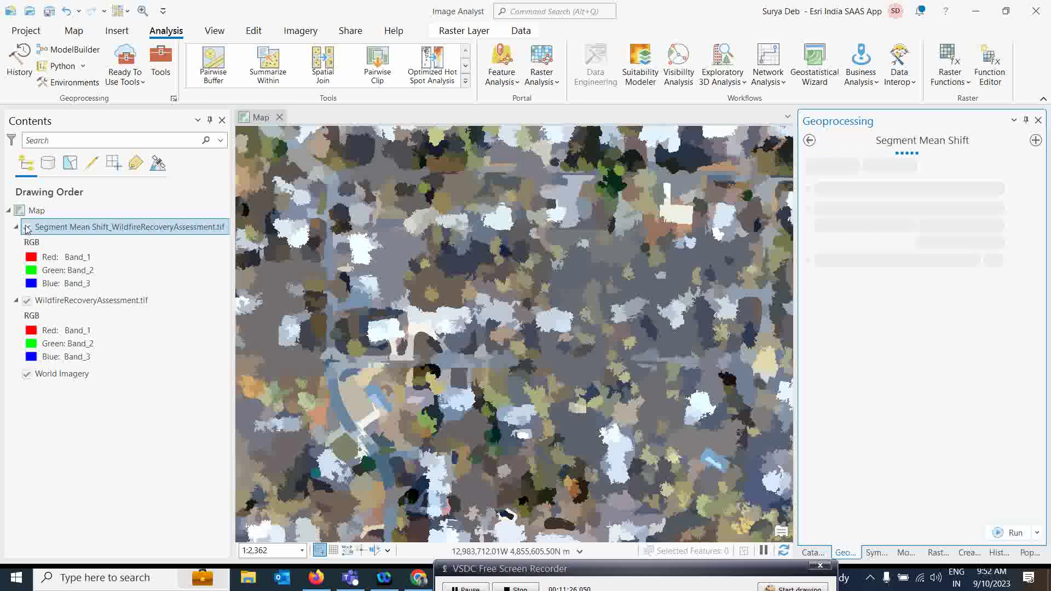
Hide the Segment Mean Shift layer and set WildfireRecoveryAssessment.tif as the tool's input raster, with WildfireRecove_SegmentMeanSh as output
{"action": "left_click", "coordinate": [27, 228]}
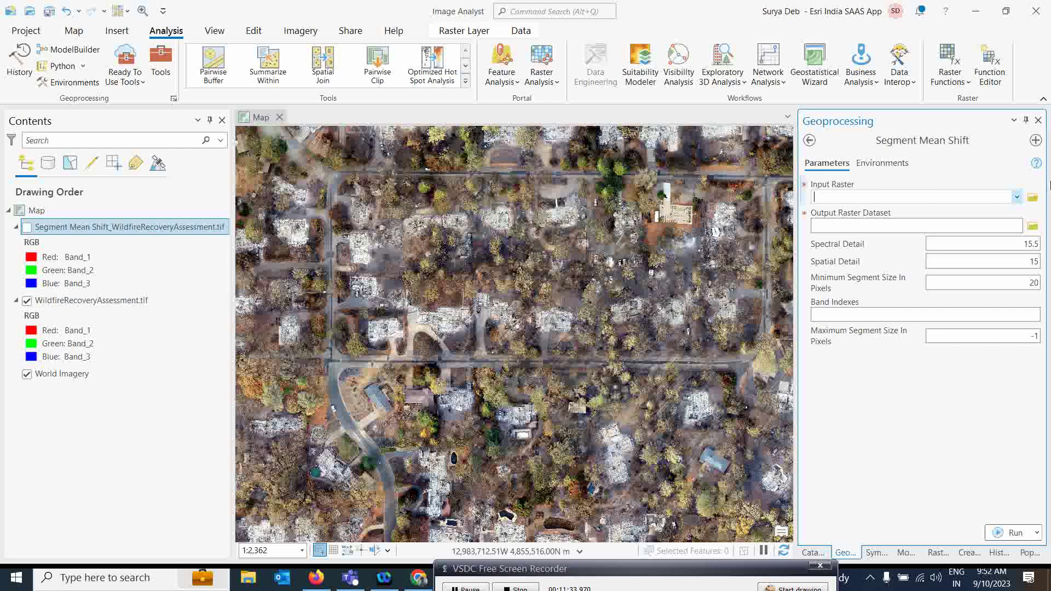
{"action": "left_click", "coordinate": [1016, 197]}
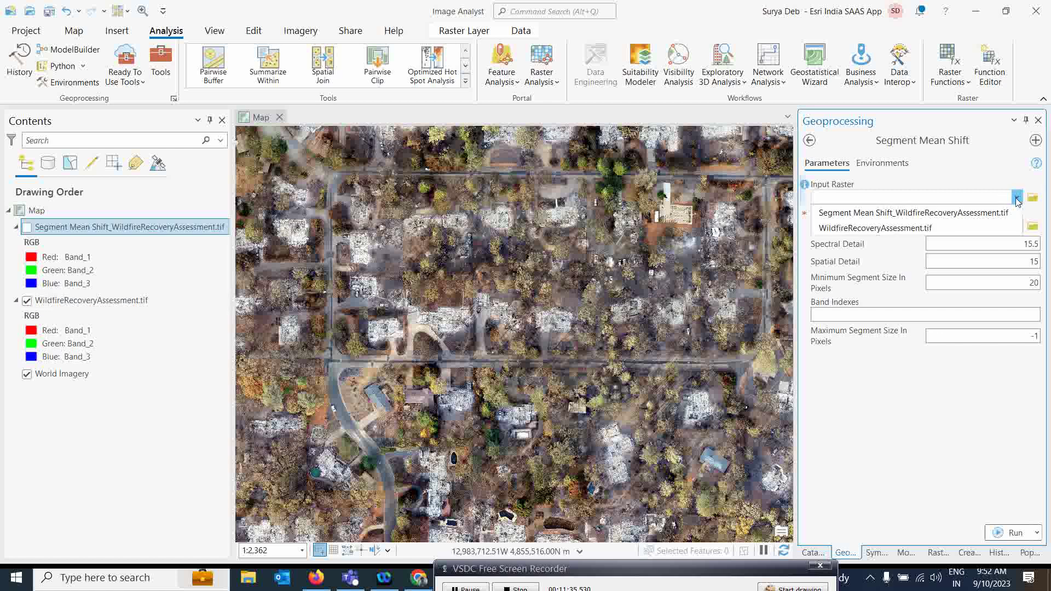
{"action": "left_click", "coordinate": [882, 228]}
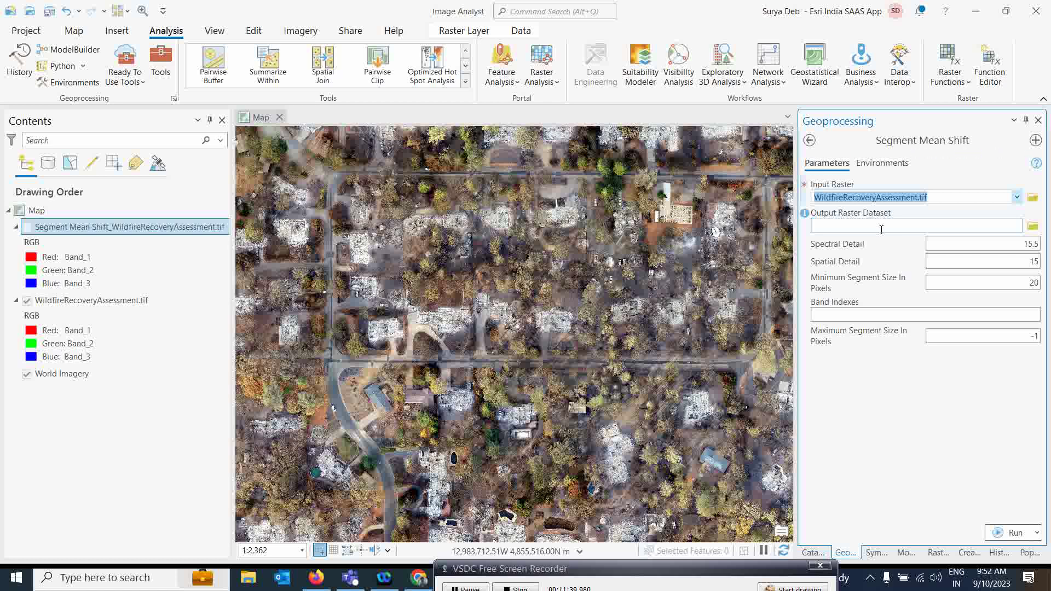
{"action": "left_click", "coordinate": [944, 227]}
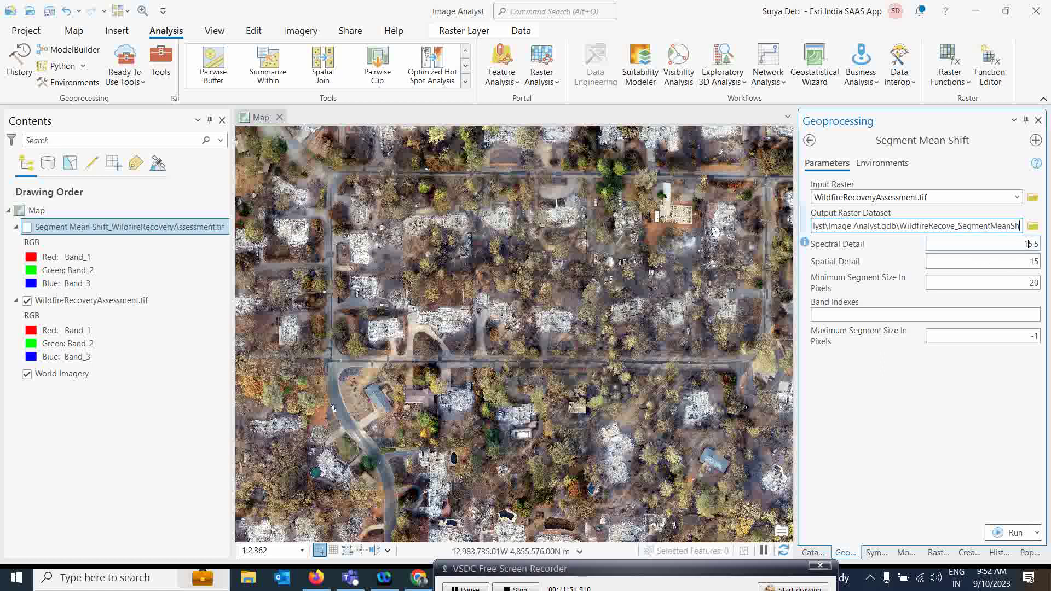
Run Segment Mean Shift with spectral detail 16.5, spatial detail 10 and a minimum segment size of 200 pixels
{"action": "left_click", "coordinate": [1027, 244]}
{"action": "key", "text": "Delete"}
{"action": "key", "text": "Delete"}
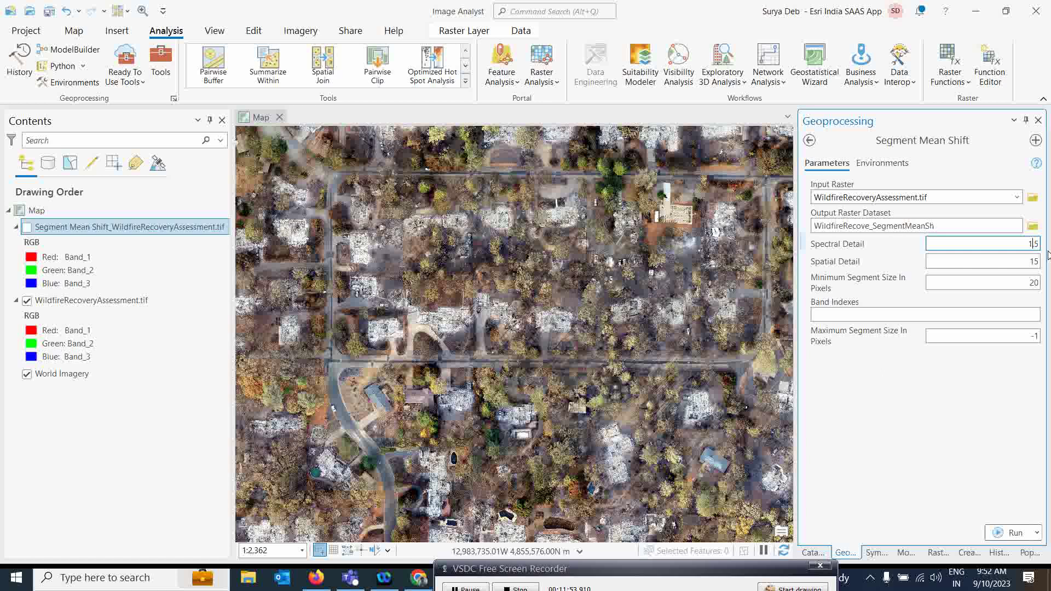
{"action": "type", "text": "6."}
{"action": "left_click", "coordinate": [1026, 261]}
{"action": "left_click_drag", "start_coordinate": [1027, 261], "coordinate": [1036, 265]}
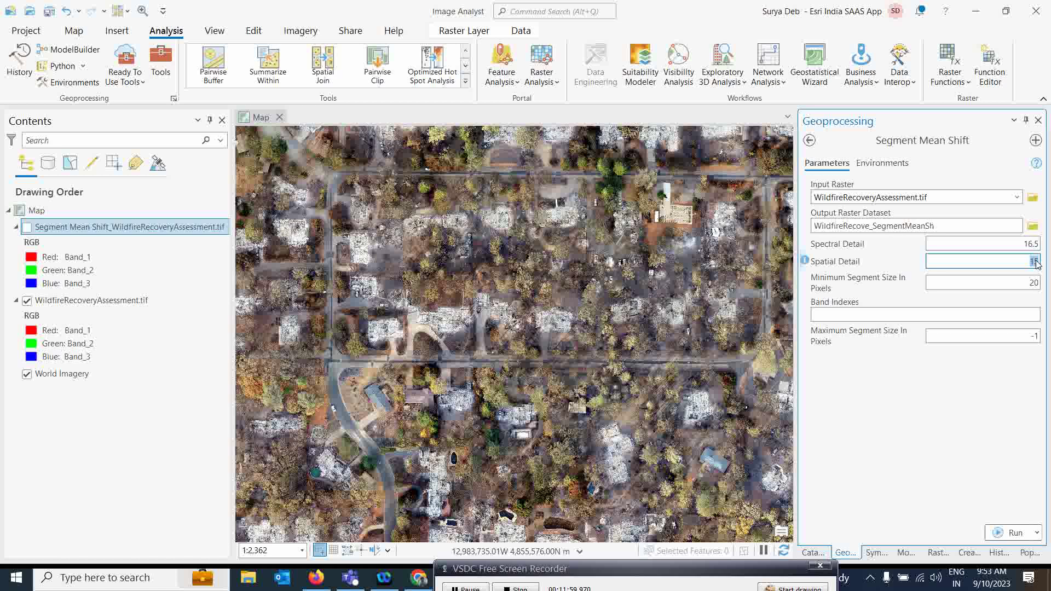
{"action": "type", "text": "10"}
{"action": "left_click_drag", "start_coordinate": [995, 283], "coordinate": [1046, 285]}
{"action": "type", "text": "200"}
{"action": "left_click", "coordinate": [978, 461]}
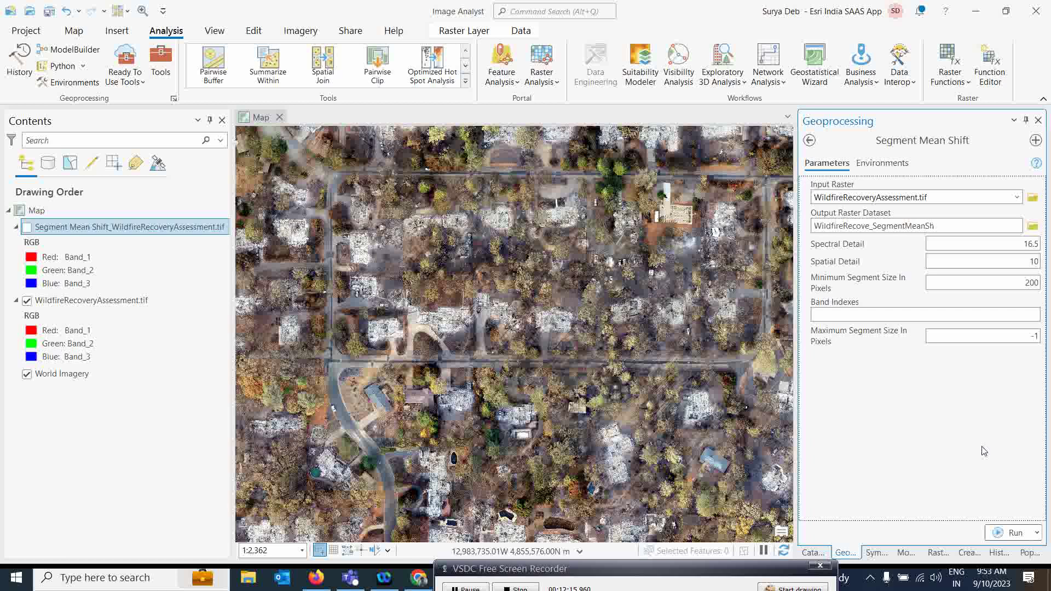
{"action": "left_click", "coordinate": [1002, 532]}
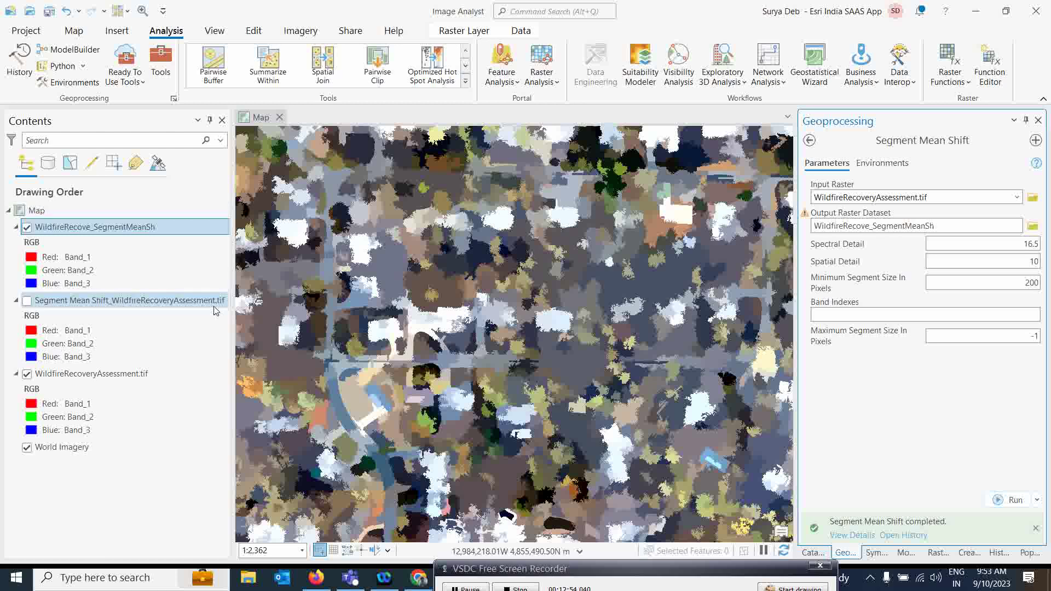
Check whether the function chain of the WildfireRecove_SegmentMeanSh output layer can be edited or saved
{"action": "right_click", "coordinate": [114, 233]}
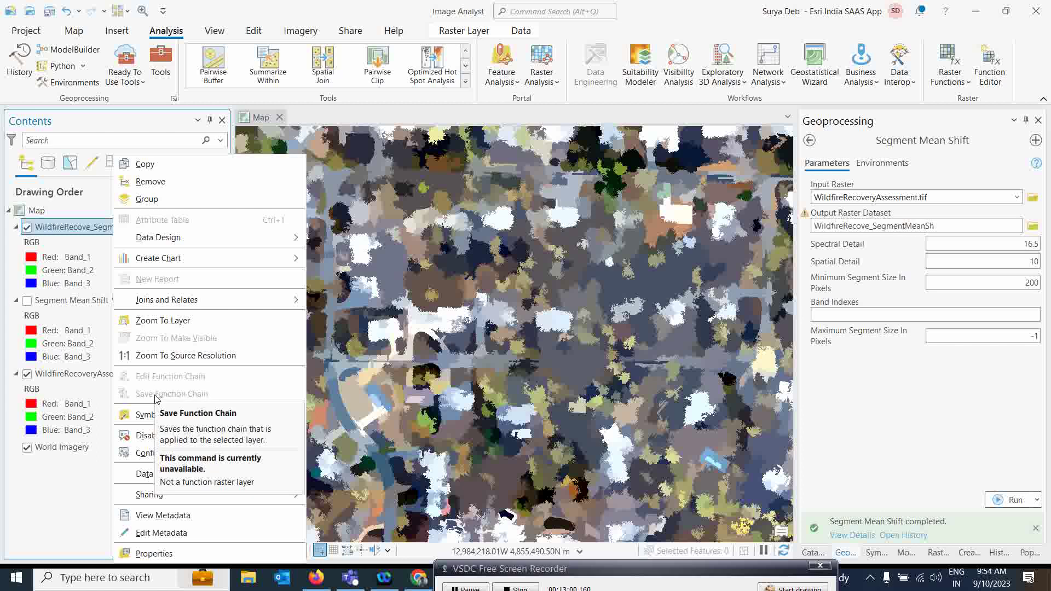
{"action": "left_click", "coordinate": [60, 475]}
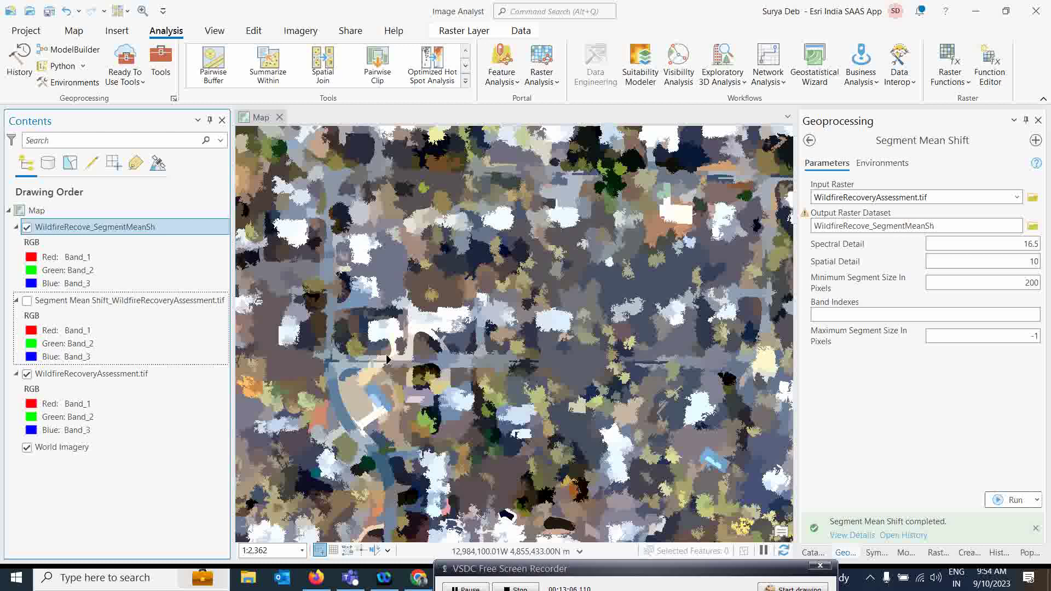
{"action": "mouse_move", "coordinate": [428, 358]}
{"action": "left_mouse_down"}
{"action": "mouse_move", "coordinate": [423, 348]}
{"action": "mouse_move", "coordinate": [540, 339]}
{"action": "mouse_move", "coordinate": [323, 338]}
{"action": "mouse_move", "coordinate": [711, 337]}
{"action": "mouse_move", "coordinate": [416, 343]}
{"action": "mouse_move", "coordinate": [425, 349]}
{"action": "left_mouse_up"}
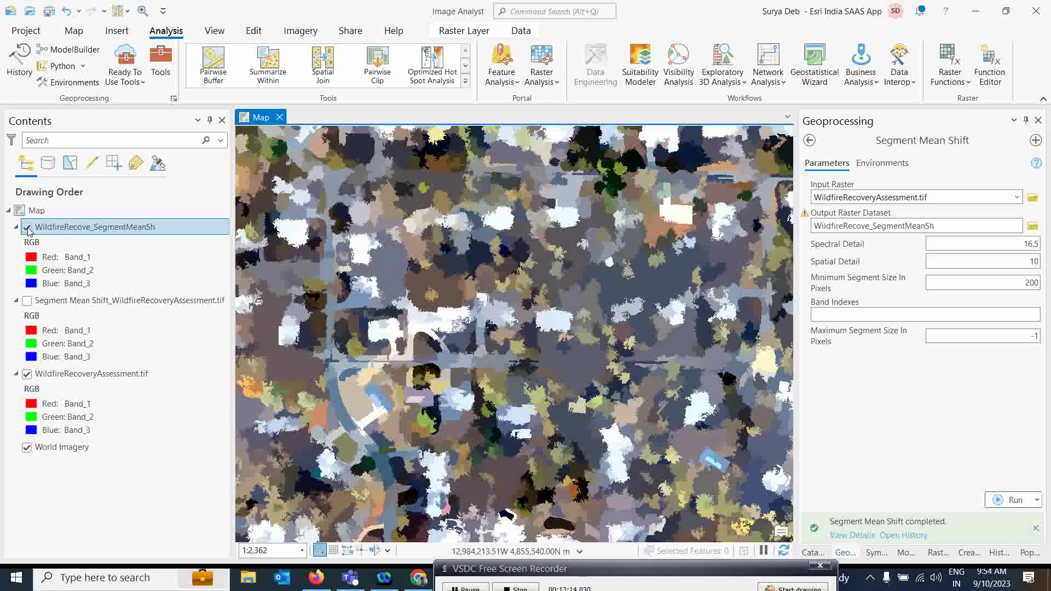
{"action": "right_click", "coordinate": [58, 227]}
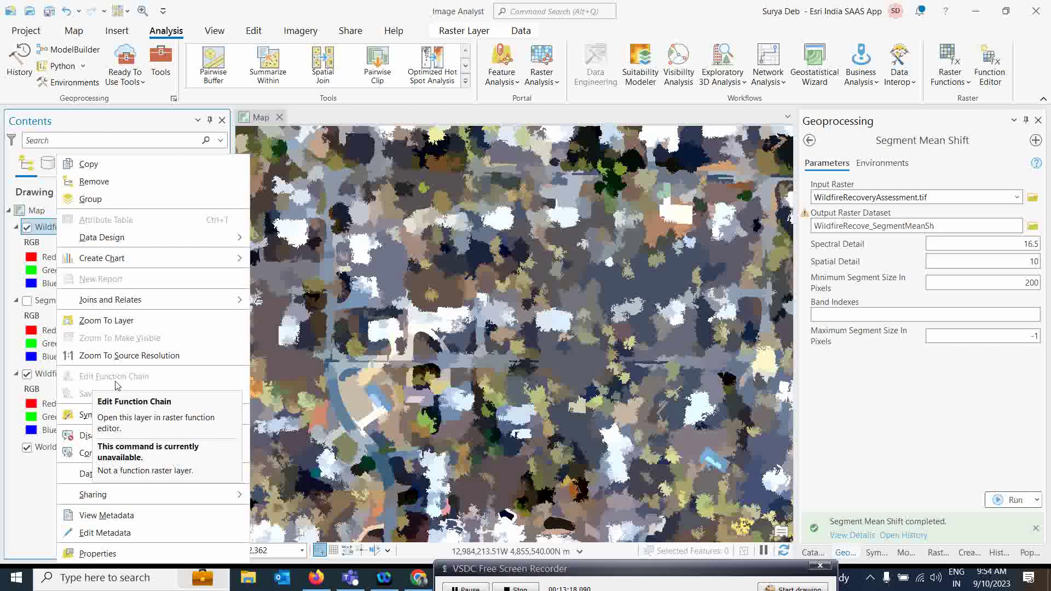
{"action": "left_click", "coordinate": [209, 11]}
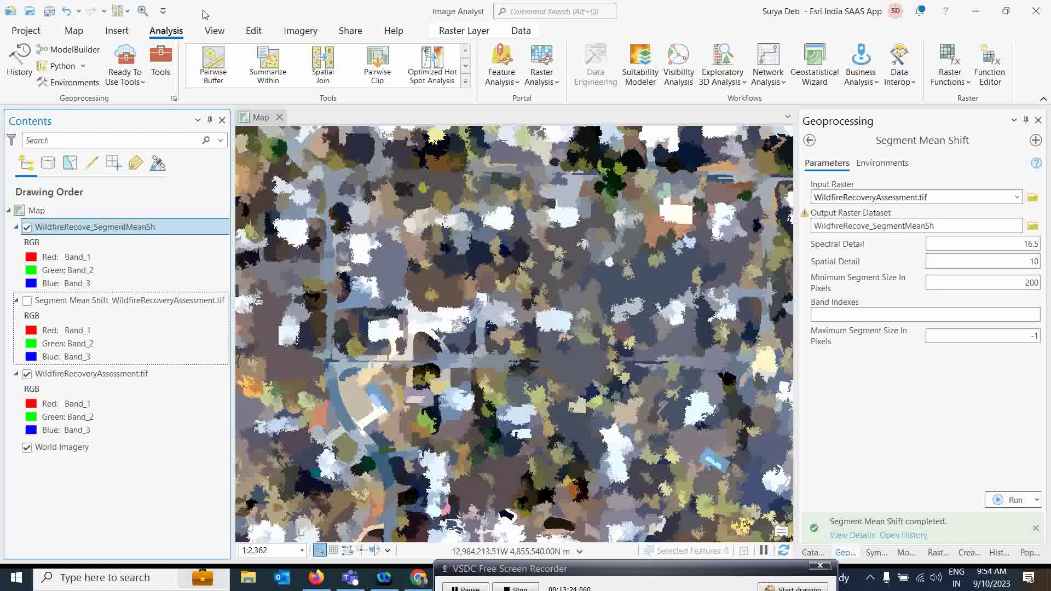
{"action": "left_click", "coordinate": [81, 234]}
{"action": "right_click", "coordinate": [81, 233]}
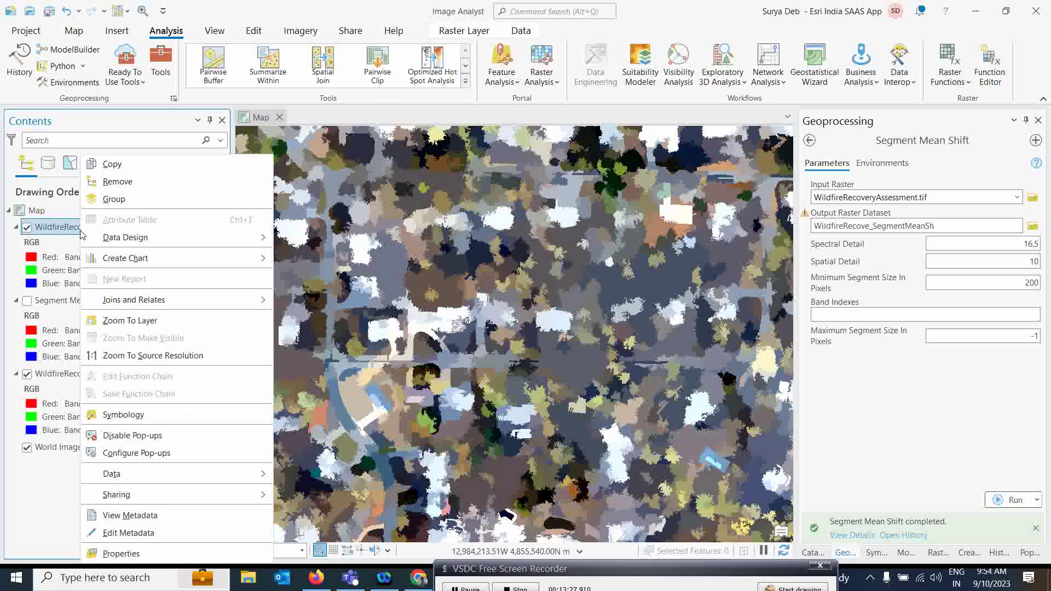
{"action": "left_click", "coordinate": [683, 16]}
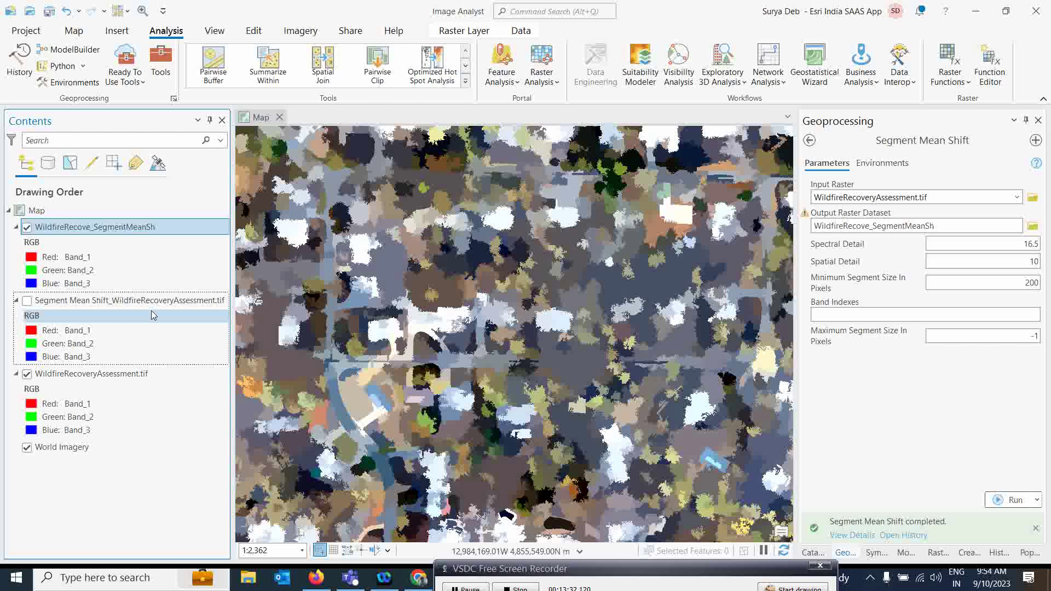